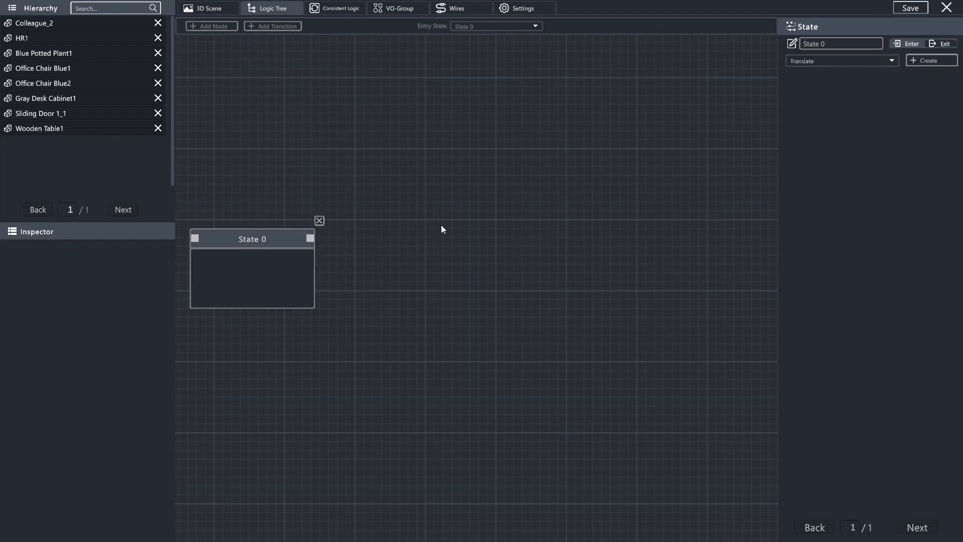
# - Add two state nodes in a row beside State 0, spaced evenly across the logic tree
pyautogui.moveTo(423, 207); pyautogui.dragTo(531, 205)
pyautogui.scroll(-3, 478, 208)
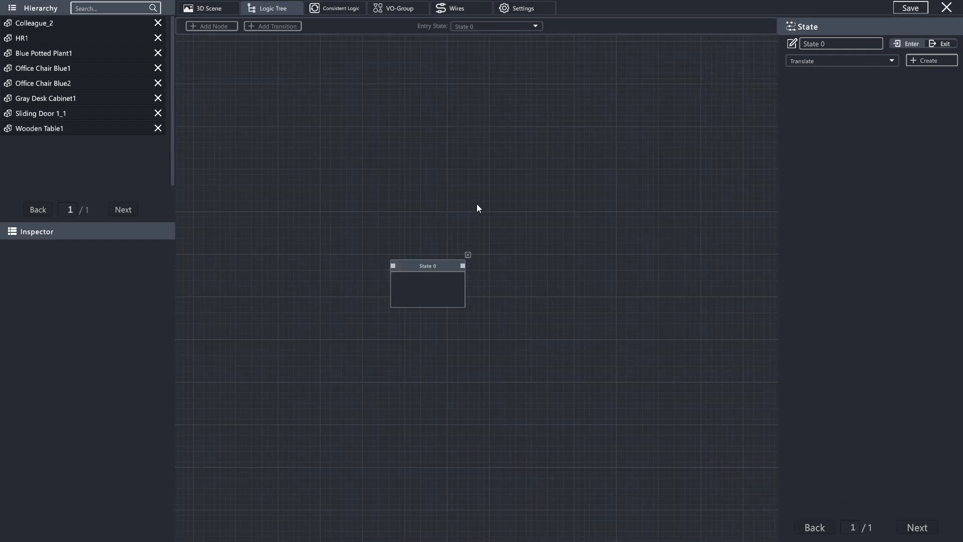
pyautogui.scroll(4, 477, 208)
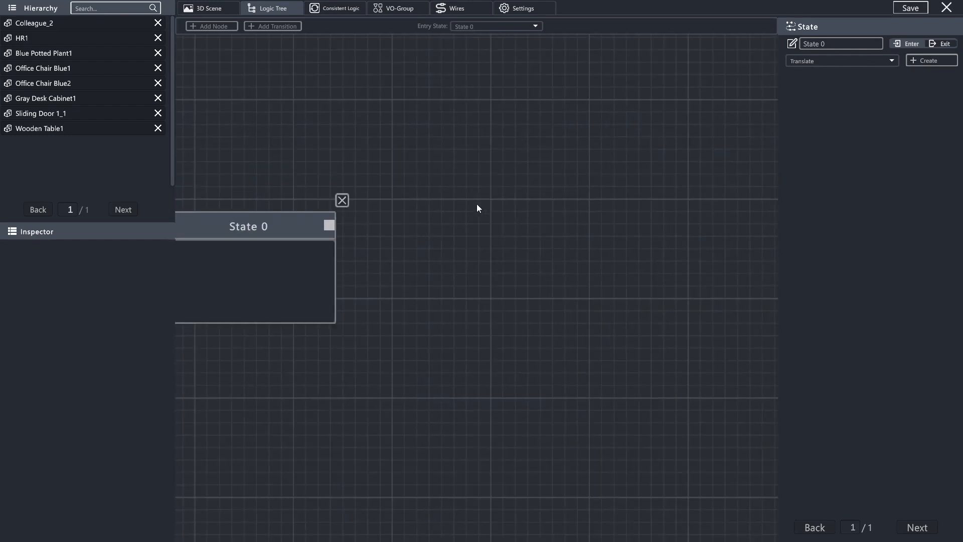
pyautogui.scroll(-4, 478, 208)
pyautogui.moveTo(476, 204); pyautogui.dragTo(271, 135)
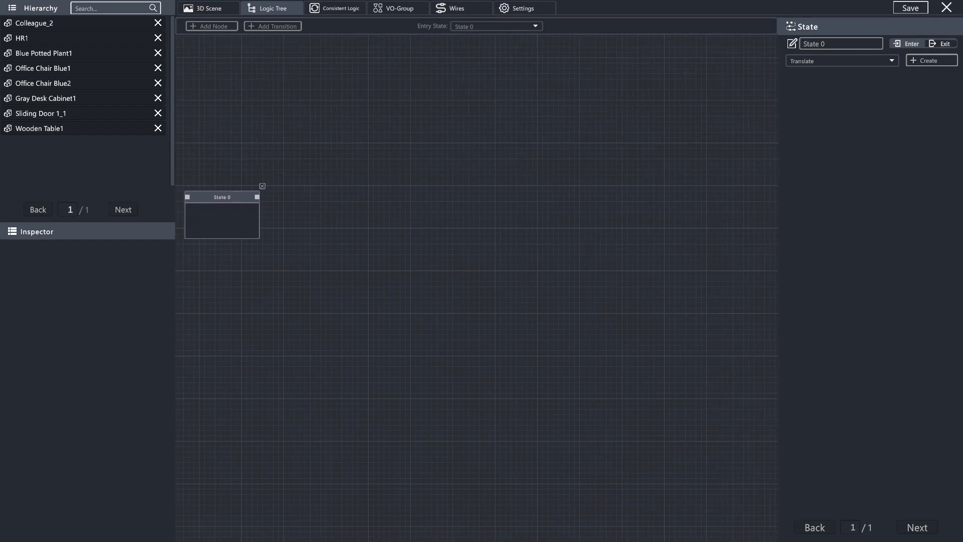
pyautogui.click(199, 25)
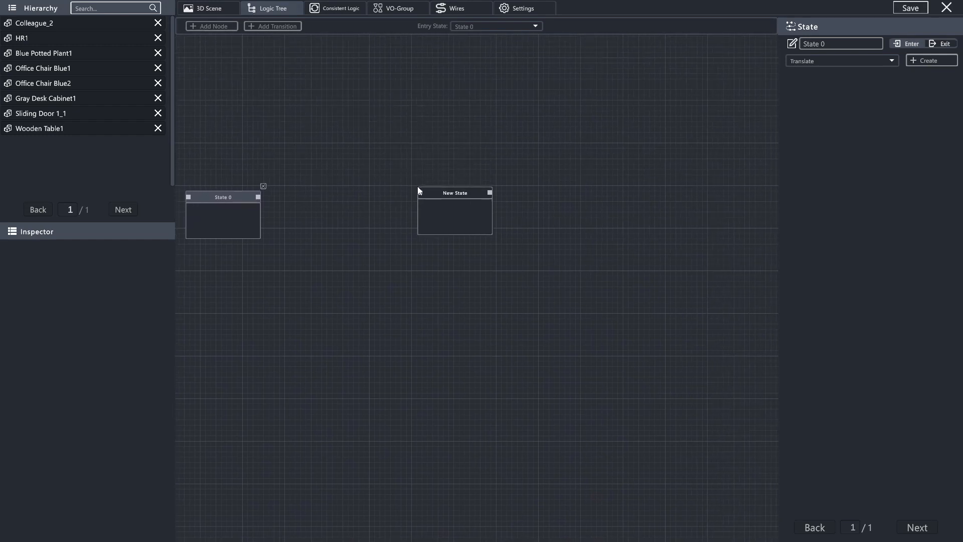
pyautogui.click(403, 188)
pyautogui.click(218, 26)
pyautogui.click(619, 189)
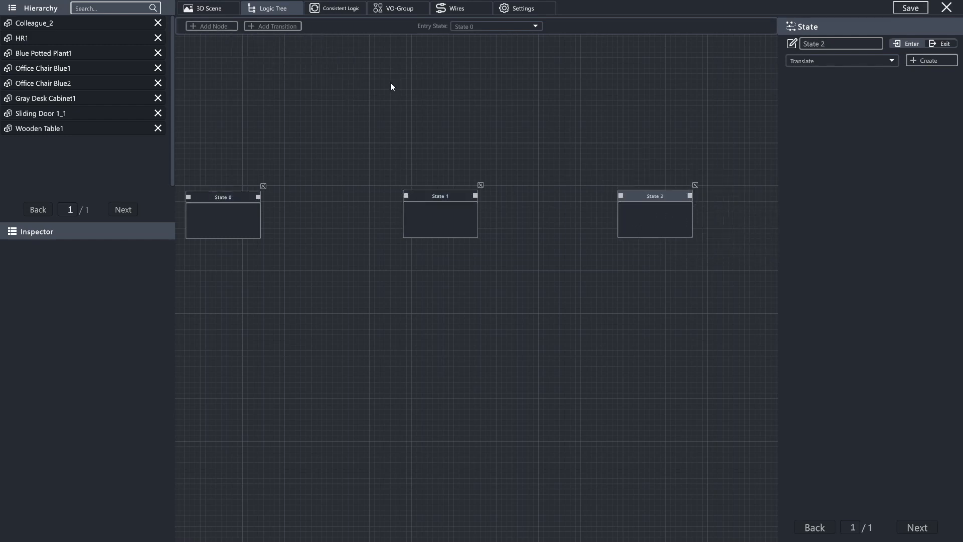
# - Add a second row of three state nodes below State 0, State 1 and State 2
pyautogui.click(214, 28)
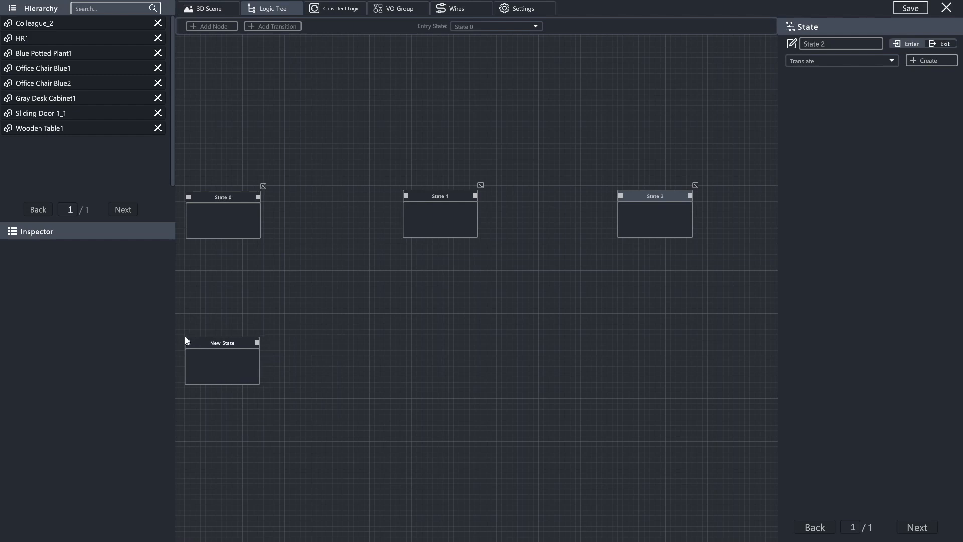
pyautogui.click(185, 336)
pyautogui.click(210, 27)
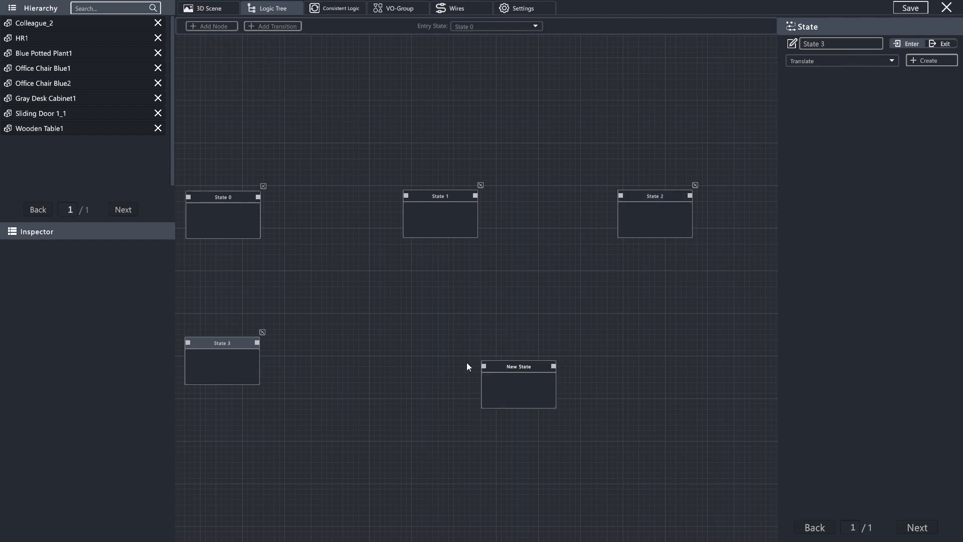
pyautogui.click(406, 334)
pyautogui.click(218, 28)
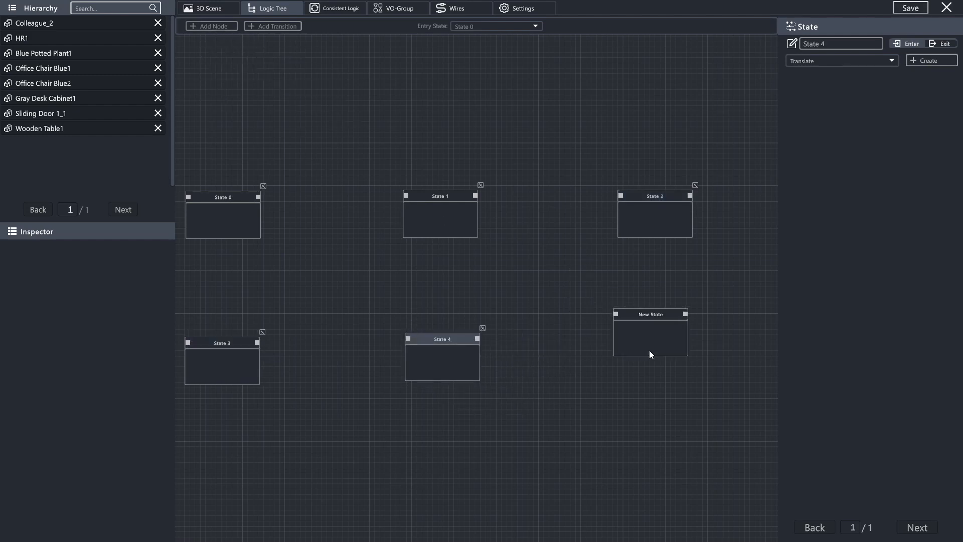
pyautogui.click(628, 334)
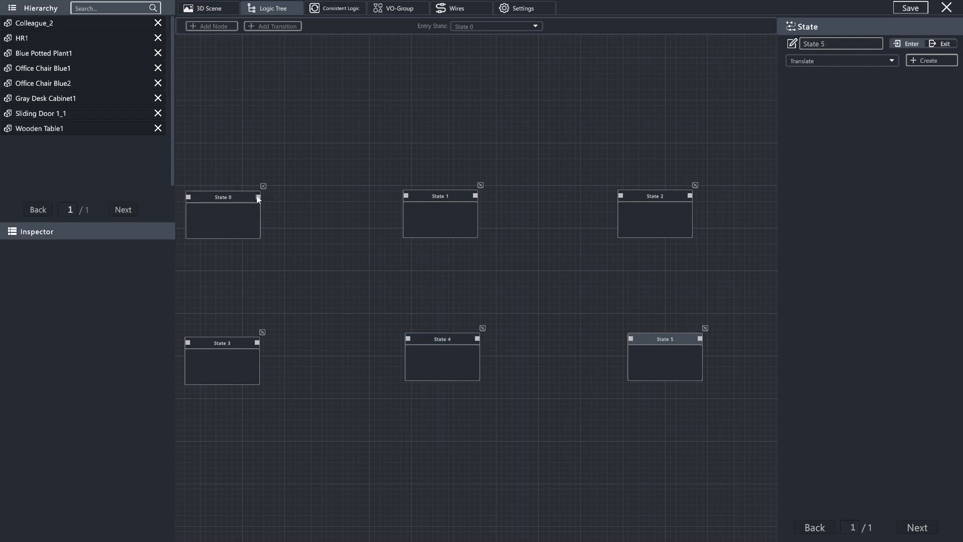
pyautogui.doubleClick(208, 198)
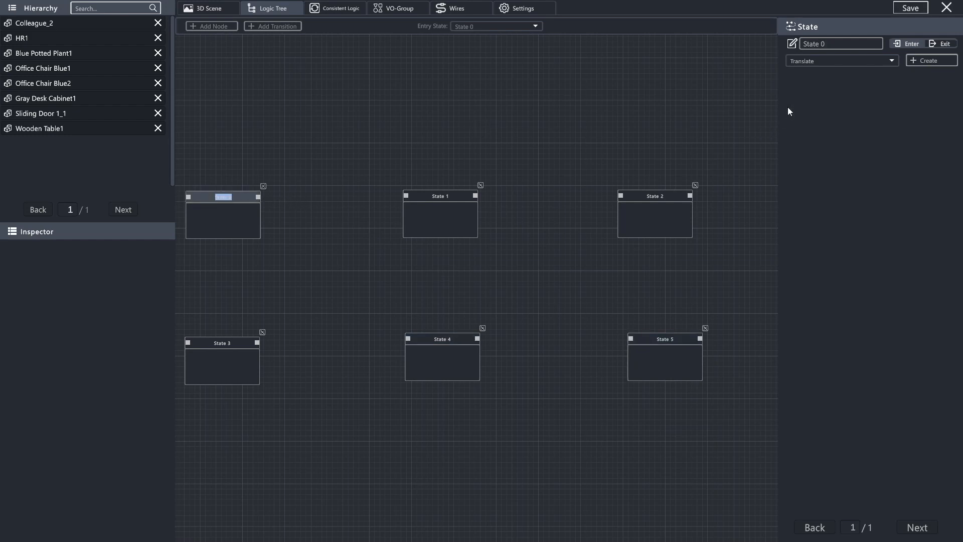
pyautogui.click(841, 61)
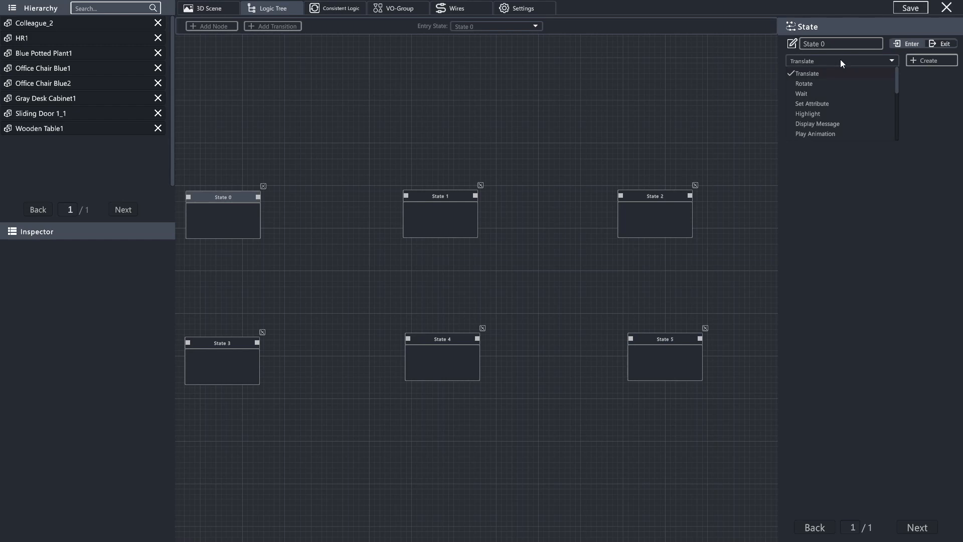
pyautogui.click(841, 59)
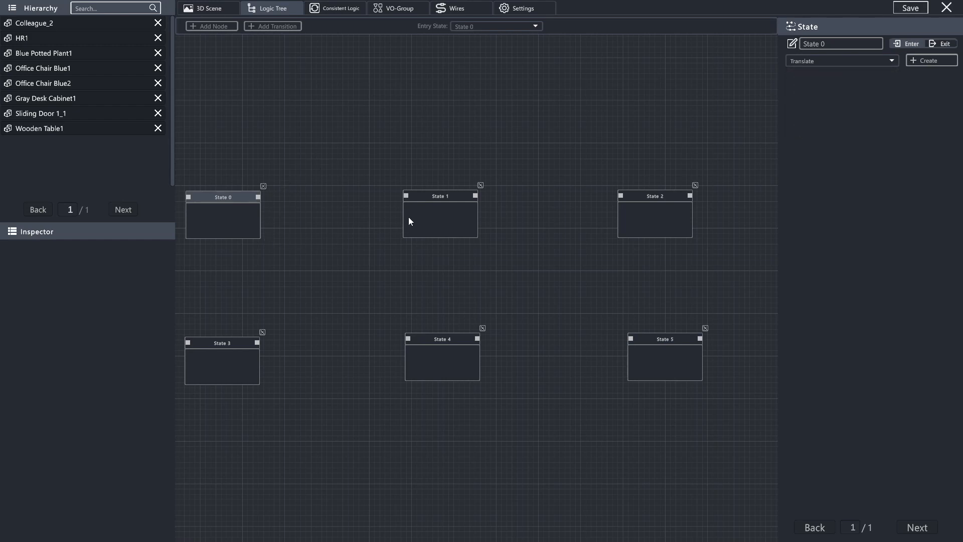
pyautogui.doubleClick(421, 197)
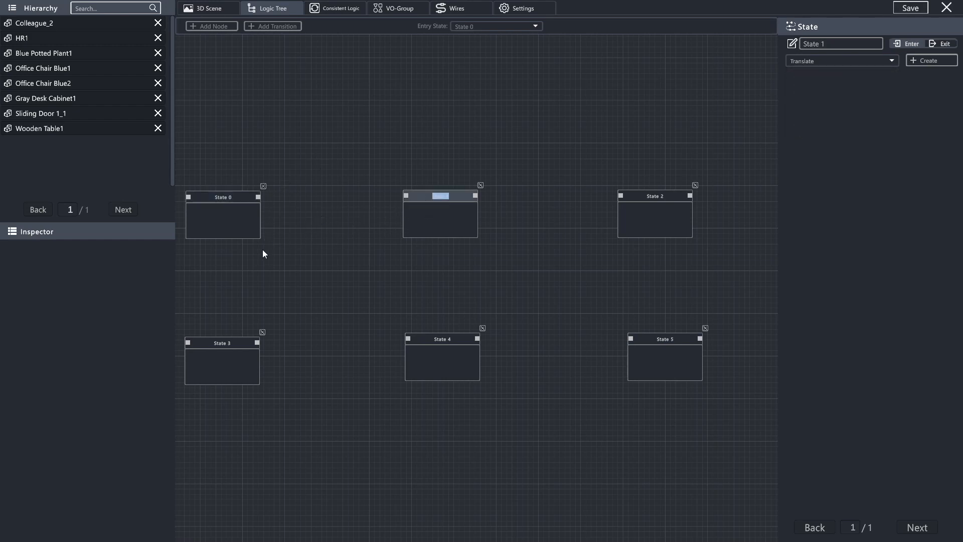
# - Create a Display Message action on entering State 0
pyautogui.doubleClick(246, 200)
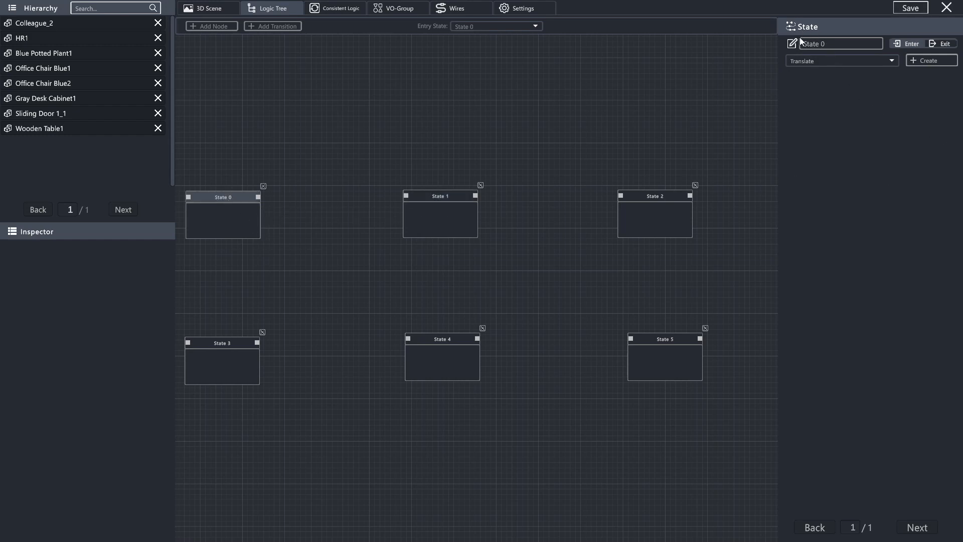
pyautogui.click(820, 61)
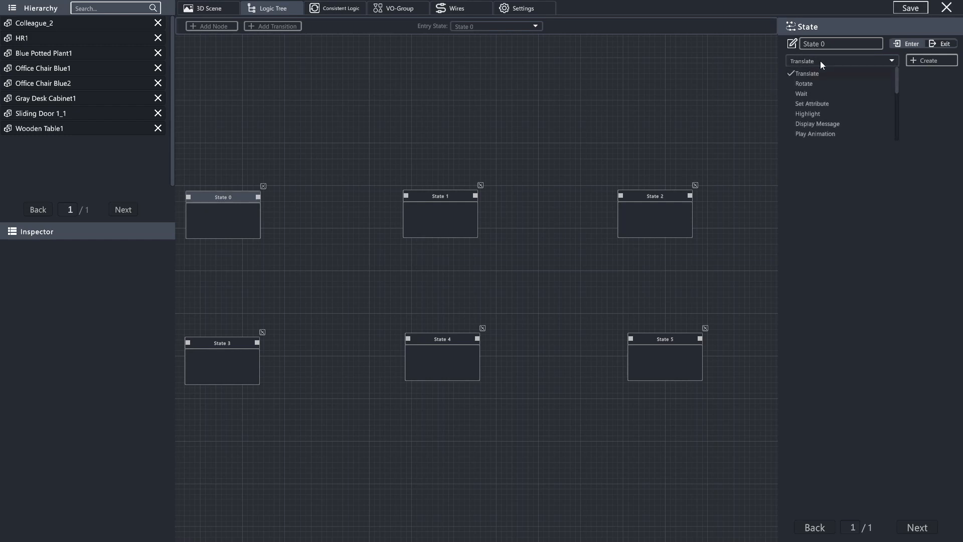
pyautogui.click(828, 123)
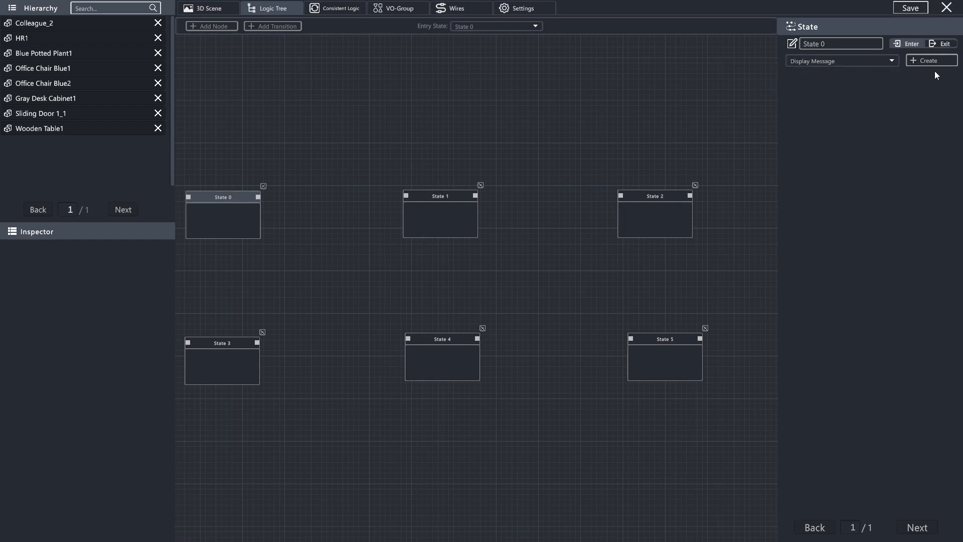
pyautogui.click(851, 61)
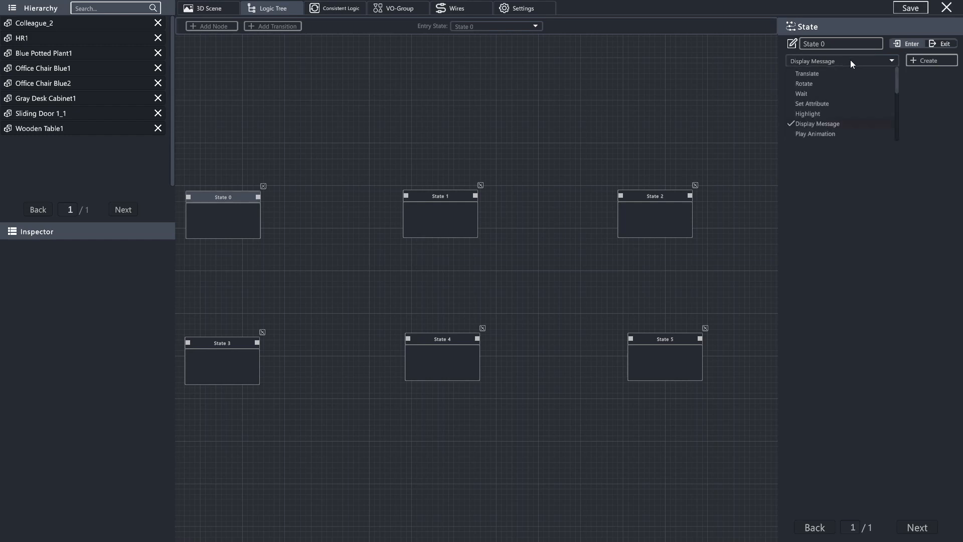
pyautogui.click(817, 123)
pyautogui.click(927, 61)
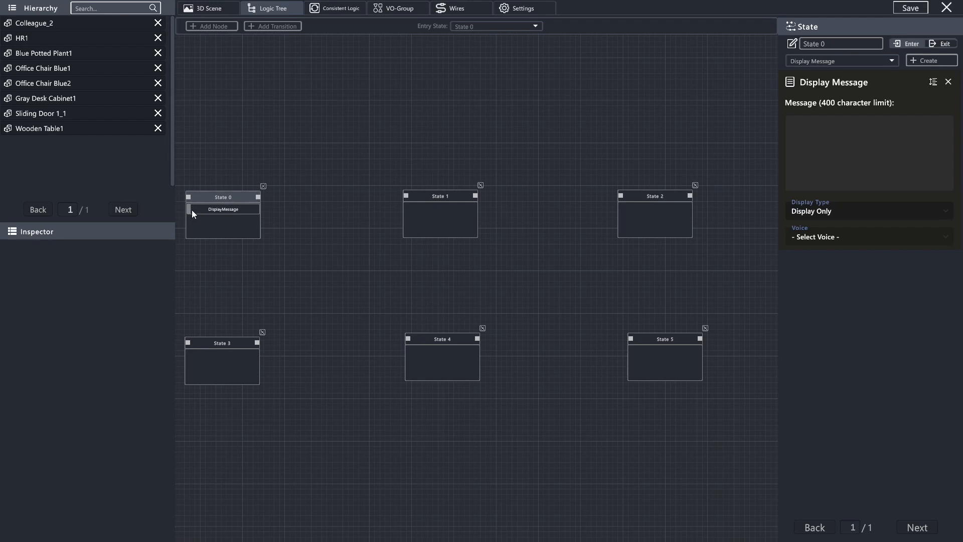
# - Try a Display Message action on State 0's exit, and delete it again
pyautogui.click(941, 44)
pyautogui.click(928, 61)
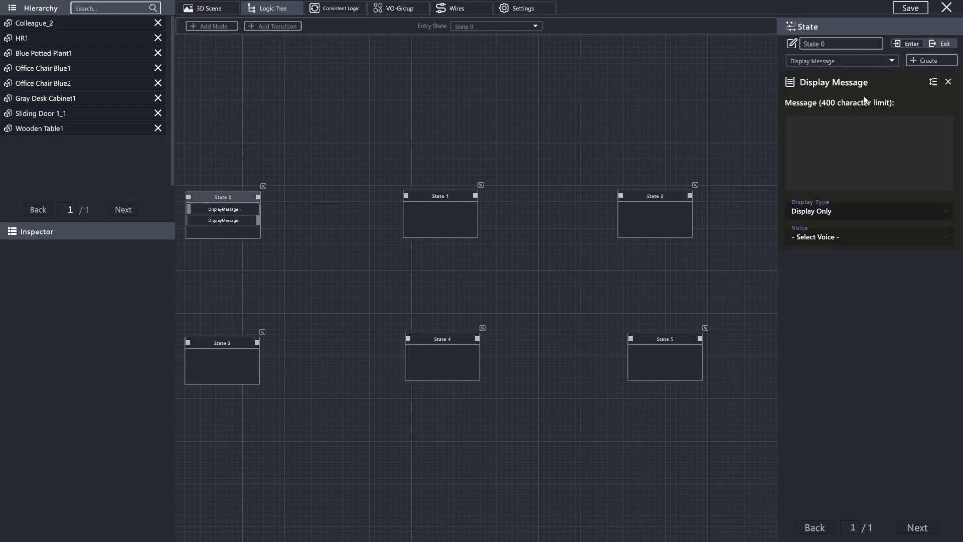
pyautogui.click(949, 82)
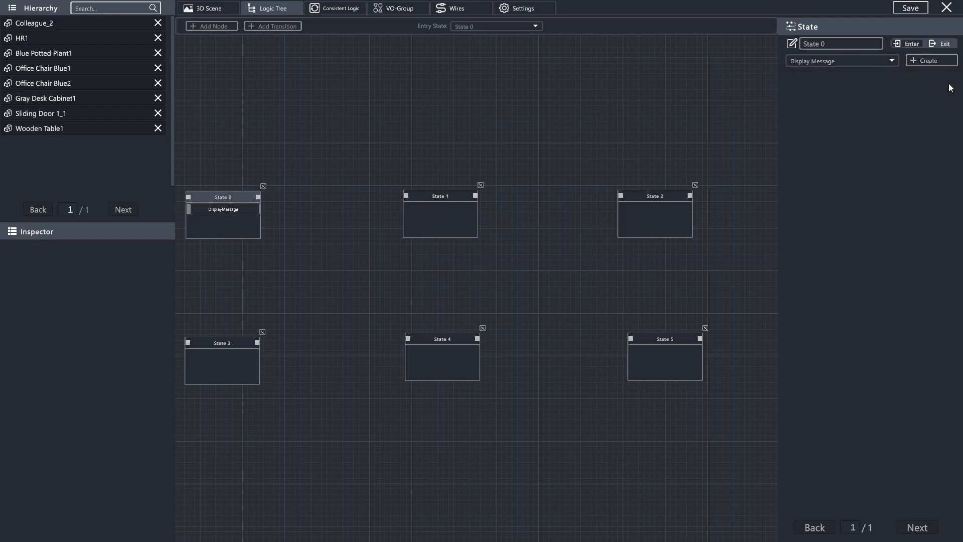
# - Set the message to "Welcome to a simulation. Here you will be presented with a conversation among your colleagues. Walk in closer to listen. Obeserve carefully and respond"
pyautogui.click(912, 47)
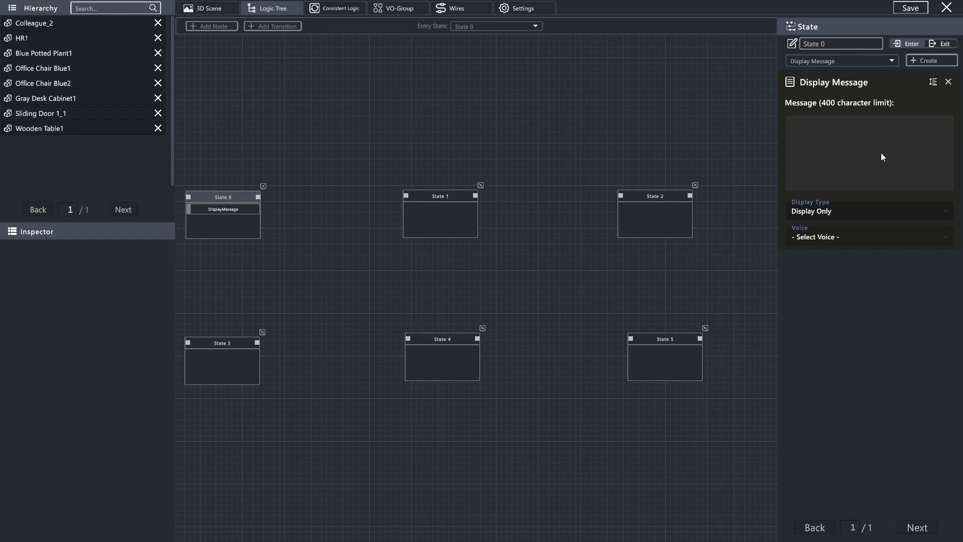
pyautogui.write('Welcome to a simulation. Here you will be presented with a conversation among')
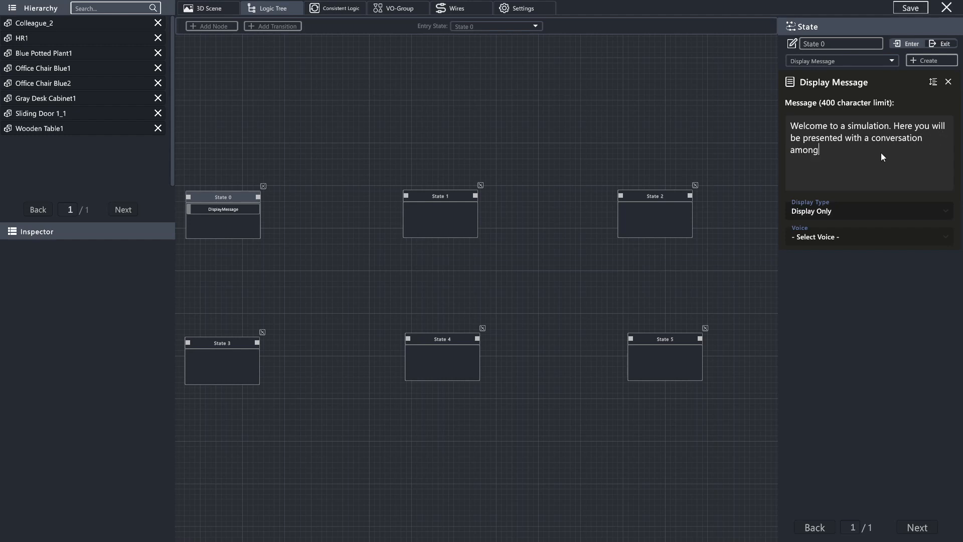
pyautogui.write(' your colleagues. Walk in closer')
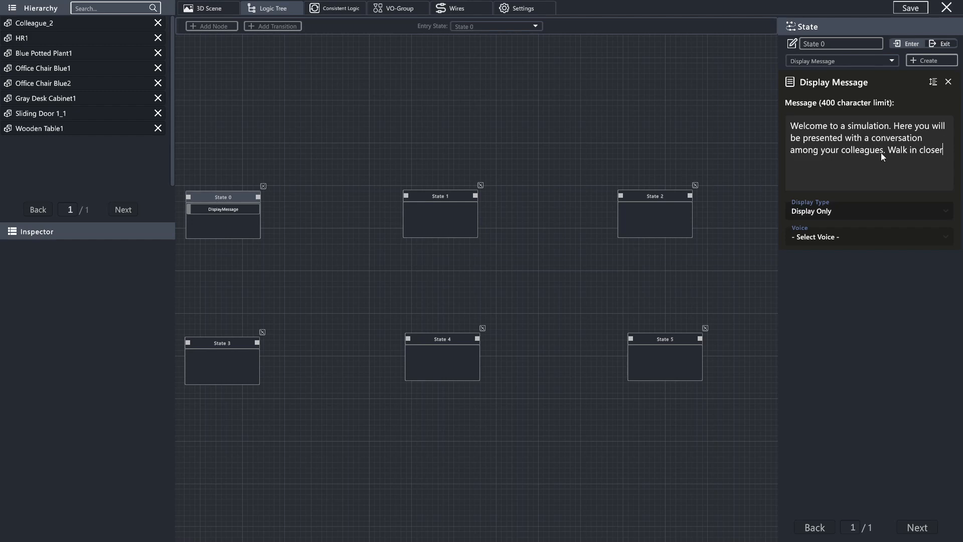
pyautogui.write(' to listen. Obes')
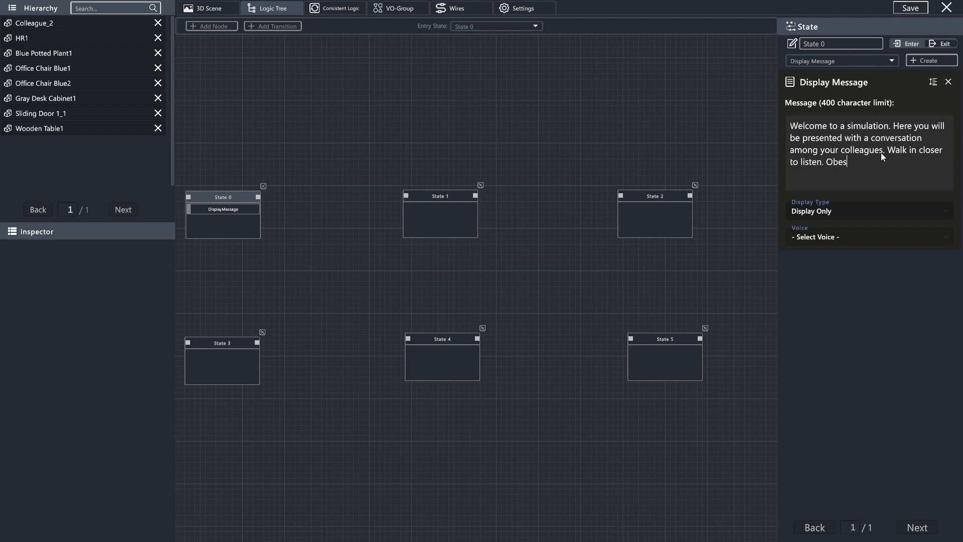
pyautogui.write('erve car')
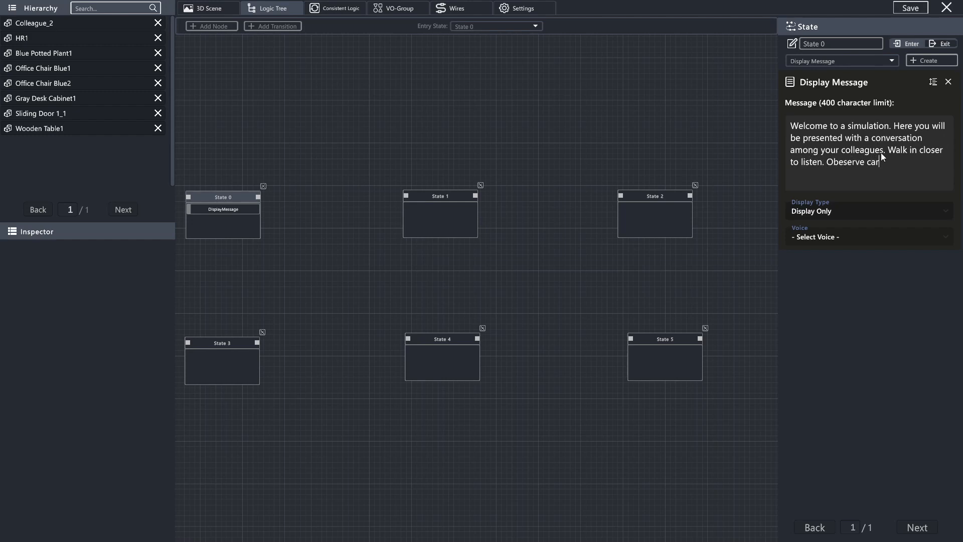
pyautogui.write('efully and respond')
# - Set State 0's message to Display and Spoken with the voice Kendra
pyautogui.click(855, 211)
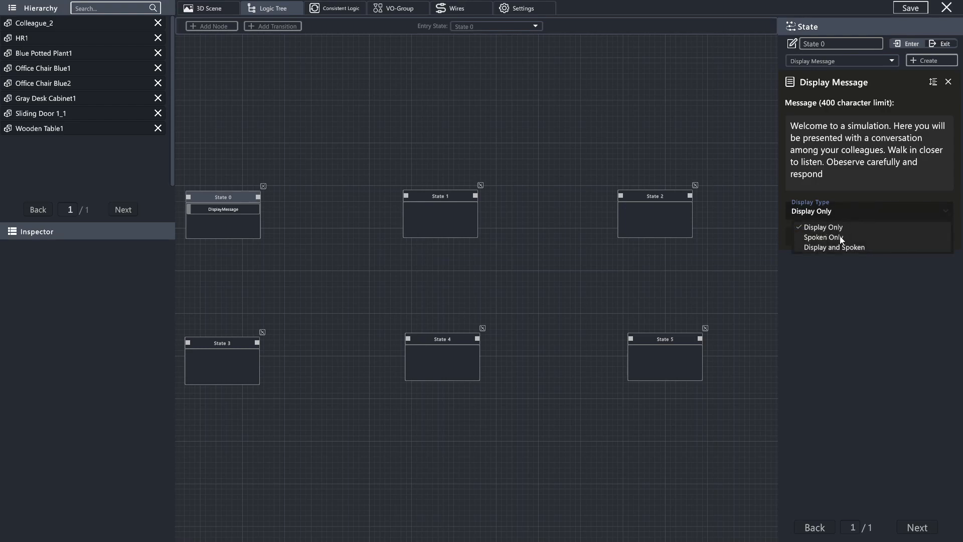
pyautogui.click(842, 239)
pyautogui.click(846, 215)
pyautogui.click(832, 248)
pyautogui.click(838, 230)
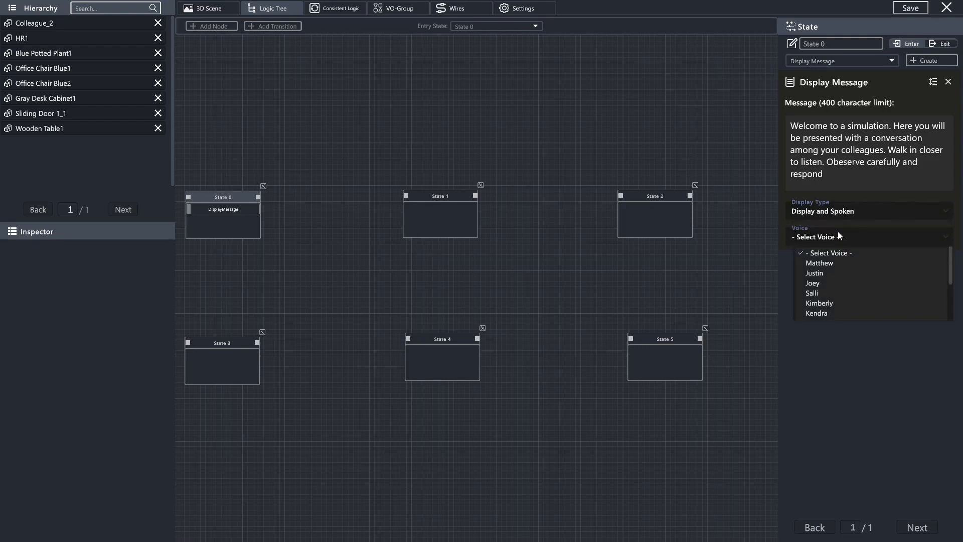
pyautogui.click(833, 312)
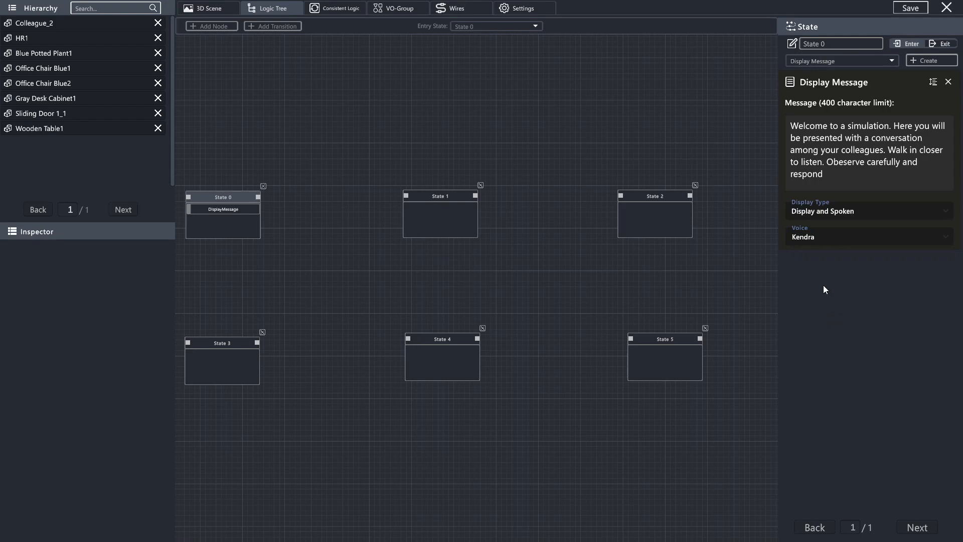
# - Create two Look At actions on entering State 0
pyautogui.click(863, 62)
pyautogui.scroll(-5, 875, 94)
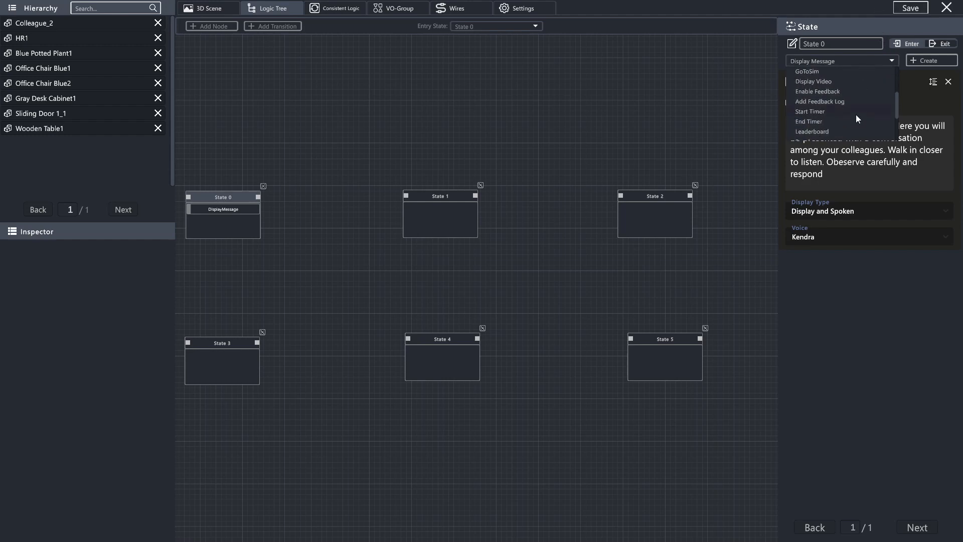
pyautogui.scroll(-3, 848, 100)
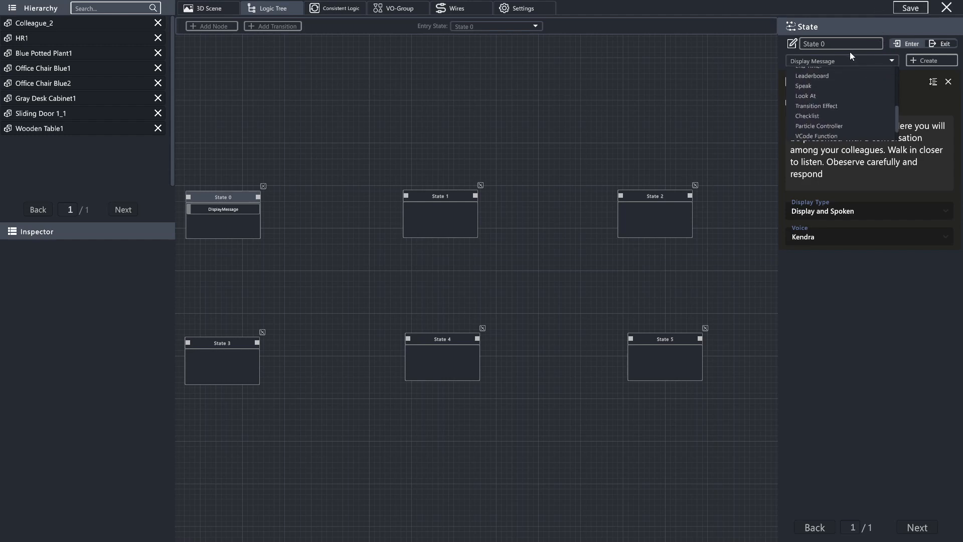
pyautogui.click(804, 100)
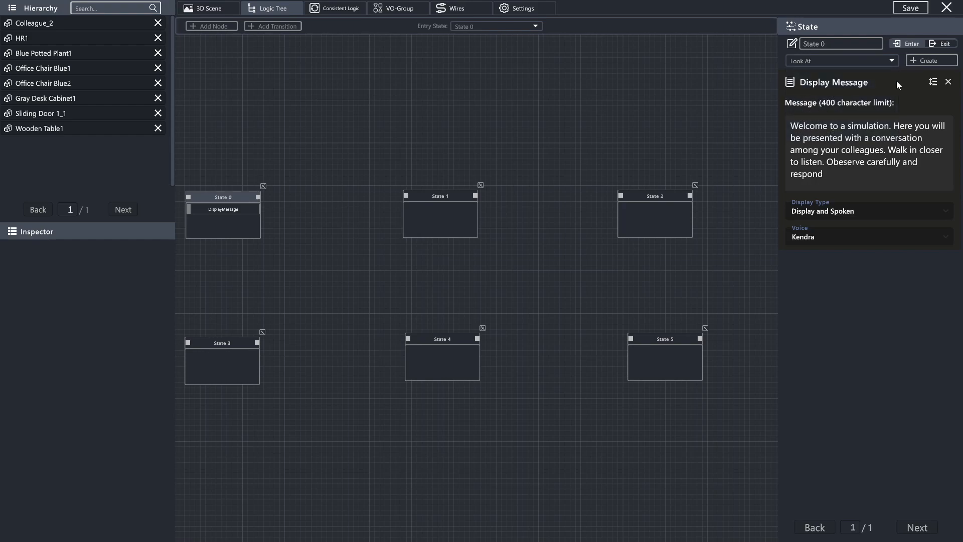
pyautogui.click(934, 61)
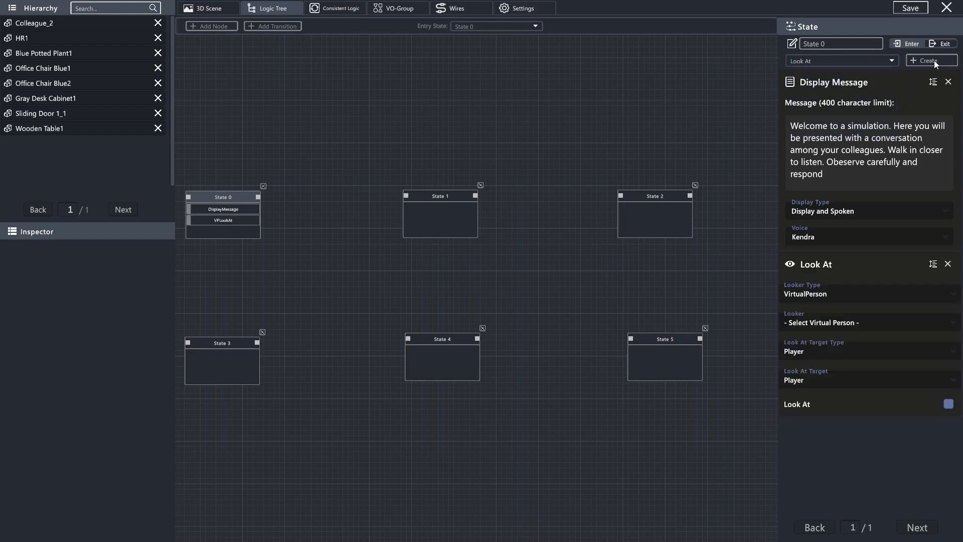
pyautogui.click(934, 60)
# - Set Colleague_2 as the looker of State 0's first Look At action
pyautogui.scroll(-2, 892, 201)
pyautogui.scroll(1, 887, 166)
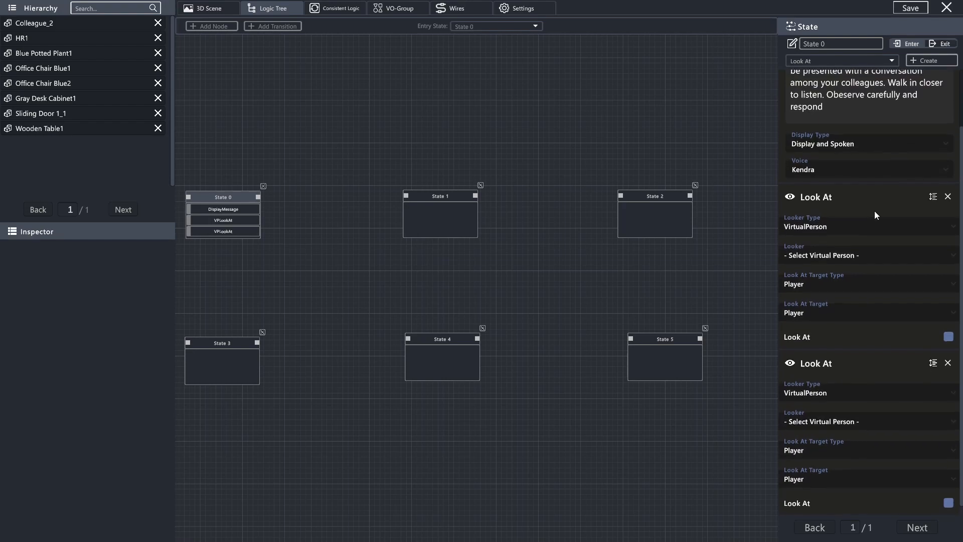
pyautogui.click(830, 259)
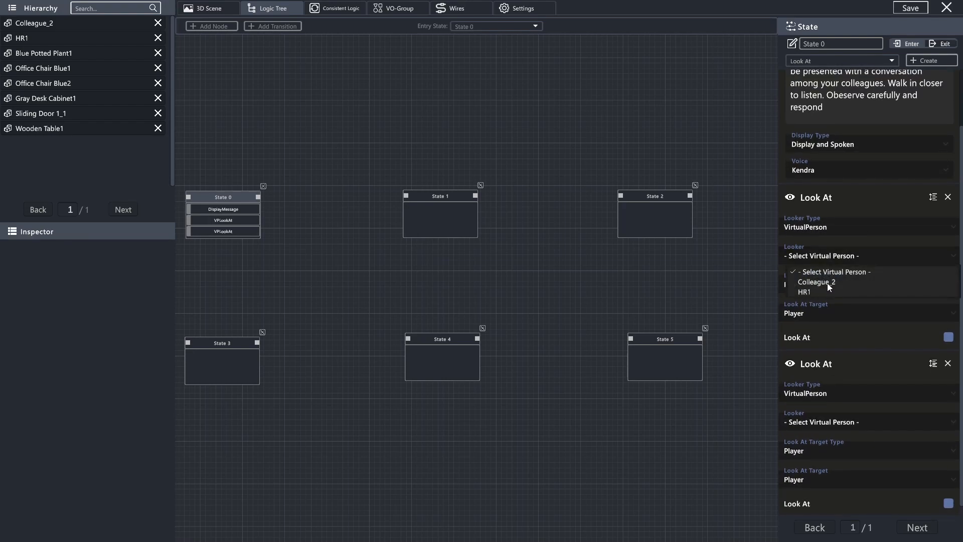
pyautogui.click(827, 283)
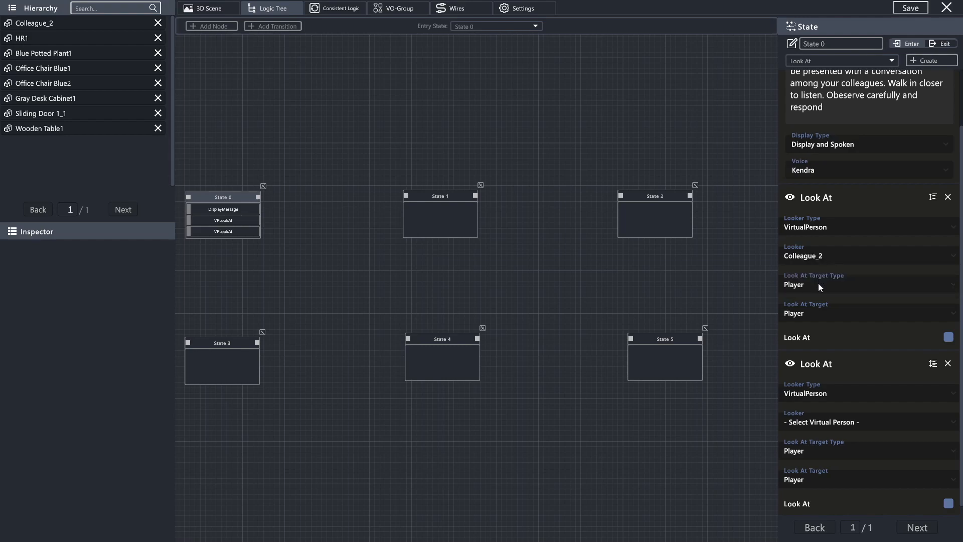
# - Set the first Look At action's target to the virtual person HR1 and enable its Look At option
pyautogui.click(820, 284)
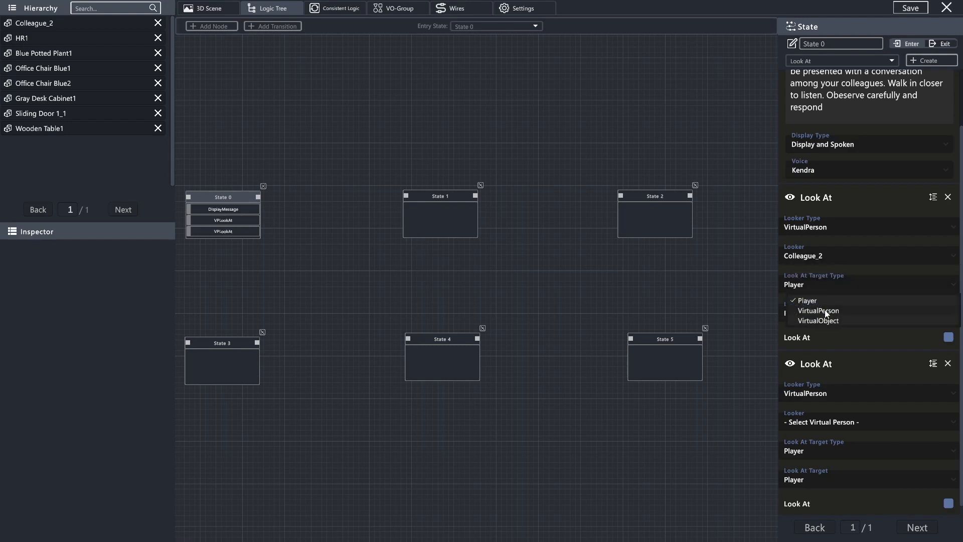
pyautogui.click(824, 311)
pyautogui.click(825, 313)
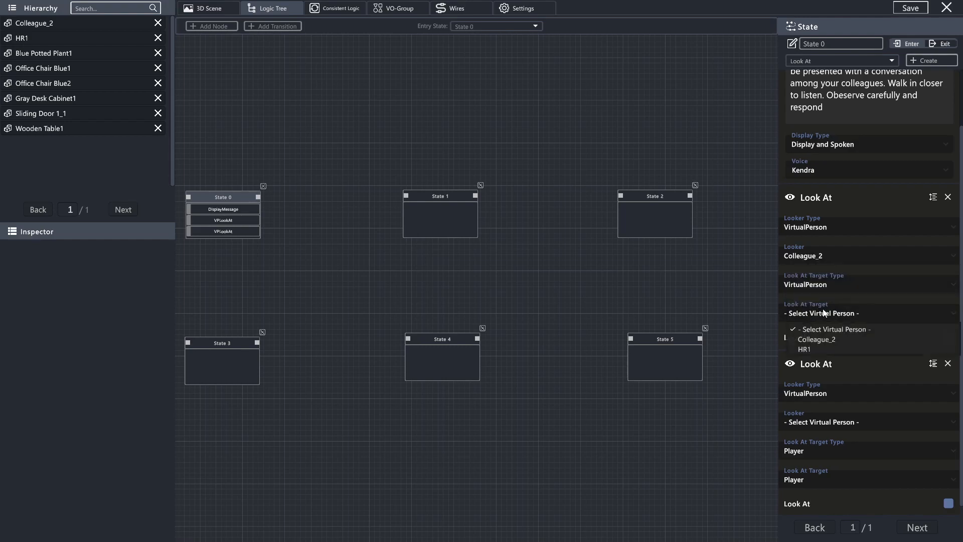
pyautogui.click(821, 349)
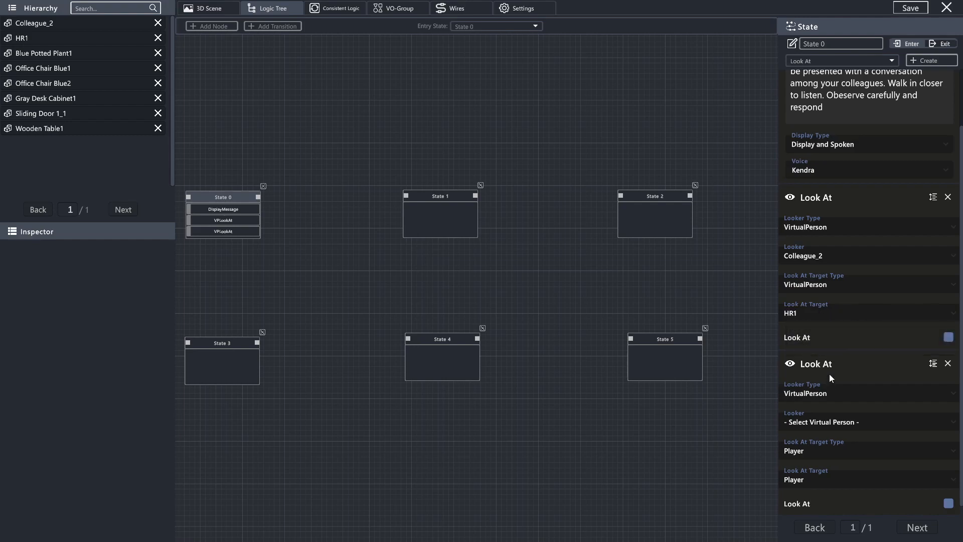
pyautogui.click(949, 337)
pyautogui.scroll(-2, 847, 327)
pyautogui.scroll(2, 828, 381)
# - Configure the second Look At action so HR1 looks at the virtual person Colleague_2, with Look At enabled
pyautogui.click(810, 423)
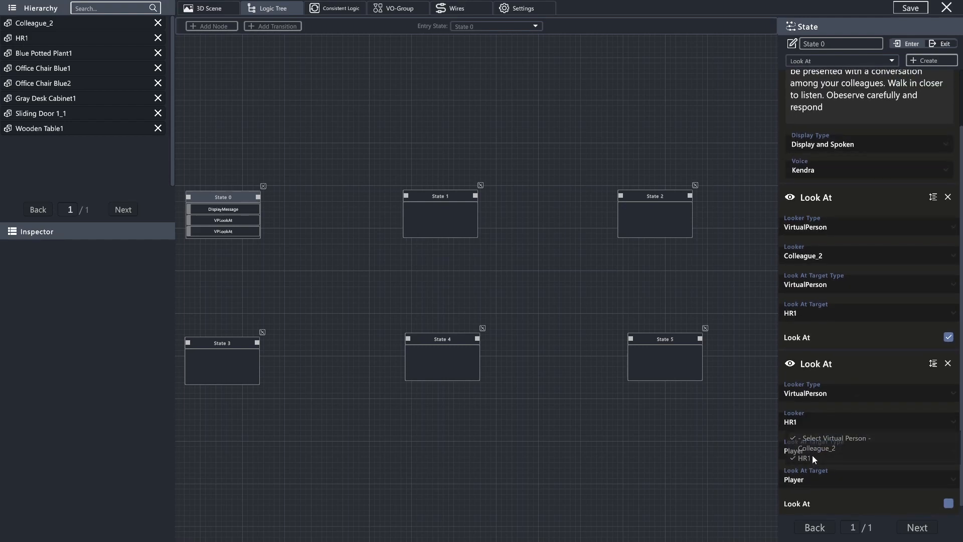
pyautogui.click(814, 457)
pyautogui.click(811, 451)
pyautogui.click(823, 477)
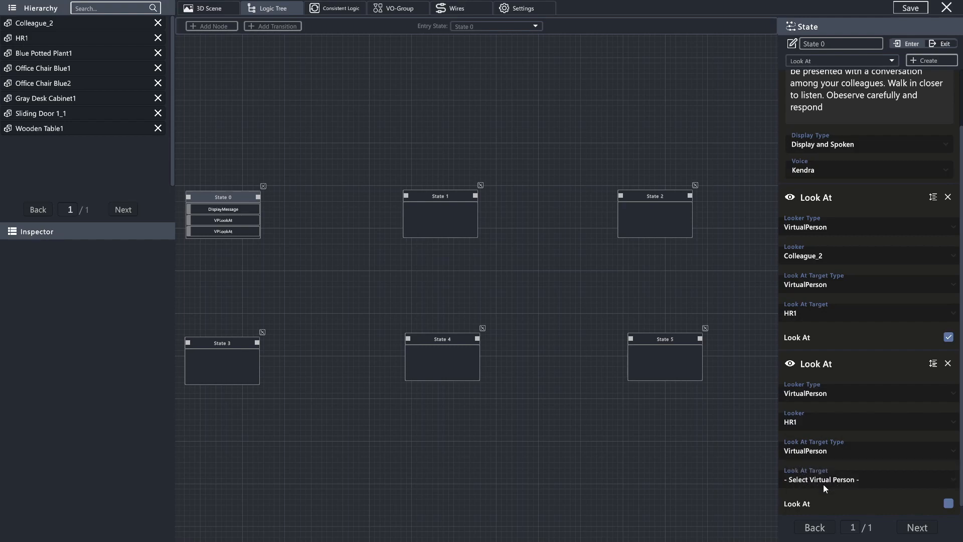
pyautogui.click(824, 482)
pyautogui.click(817, 506)
pyautogui.click(949, 504)
# - Create a Speak action on entering State 1 with the message "Well I think you're discriminating based on my background."
pyautogui.doubleClick(421, 196)
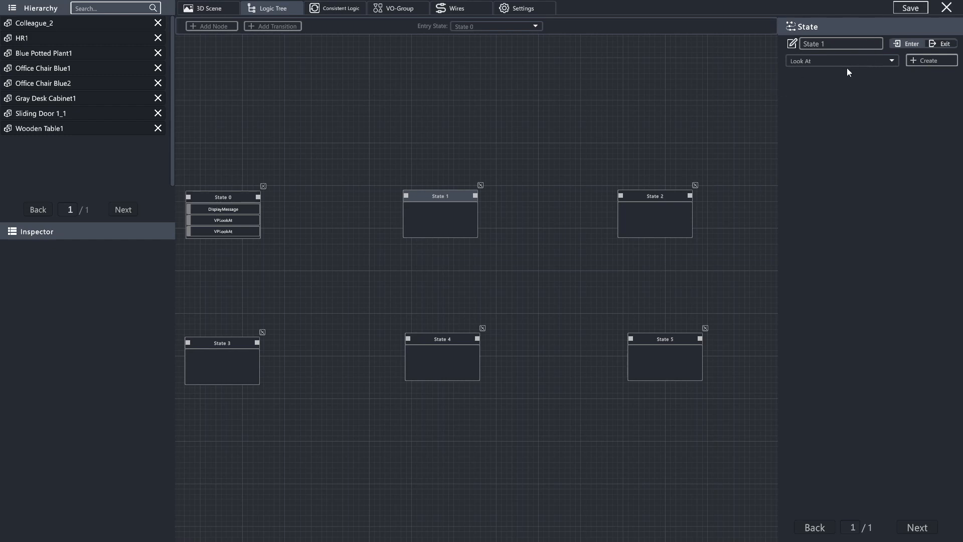
pyautogui.click(835, 62)
pyautogui.moveTo(827, 76); pyautogui.dragTo(851, 15)
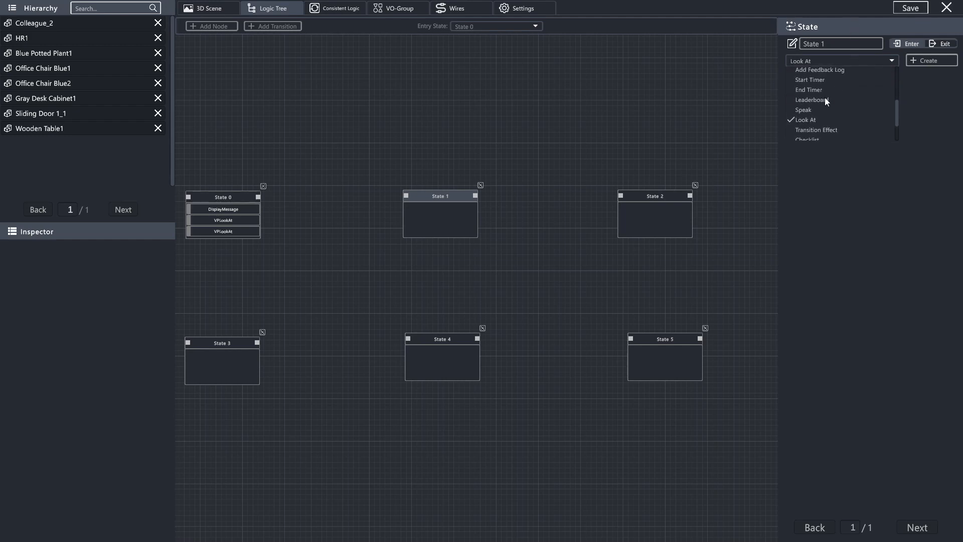
pyautogui.click(814, 107)
pyautogui.click(933, 61)
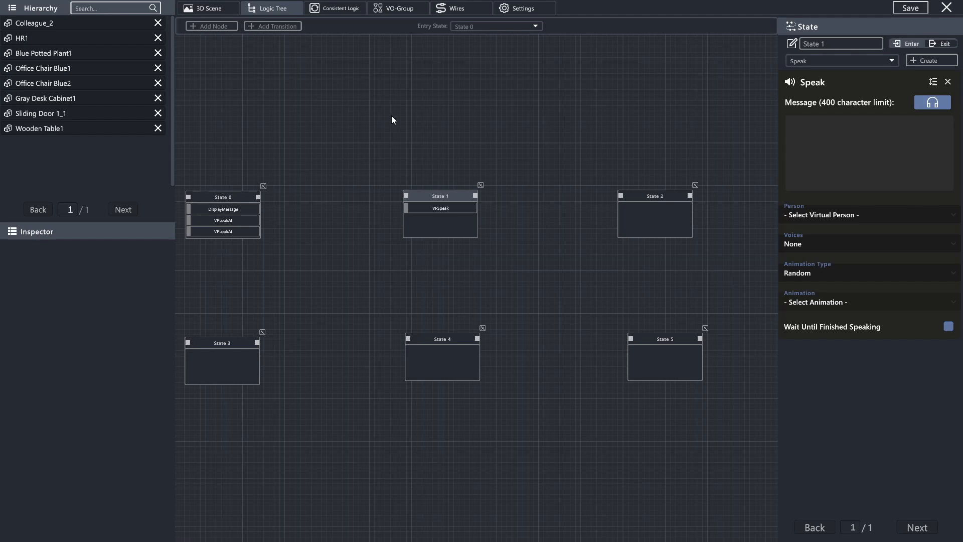
pyautogui.write("Well I think you're discriminating ")
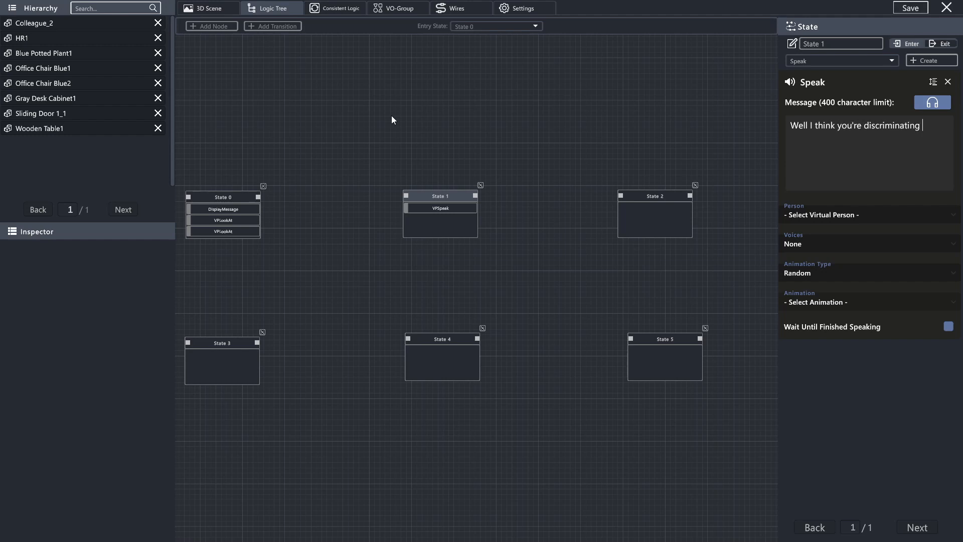
pyautogui.write('based on my background.')
# - Assign State 1's first Speak action to HR1 with the voice Justin and enable Wait Until Finished Speaking
pyautogui.click(852, 216)
pyautogui.click(821, 248)
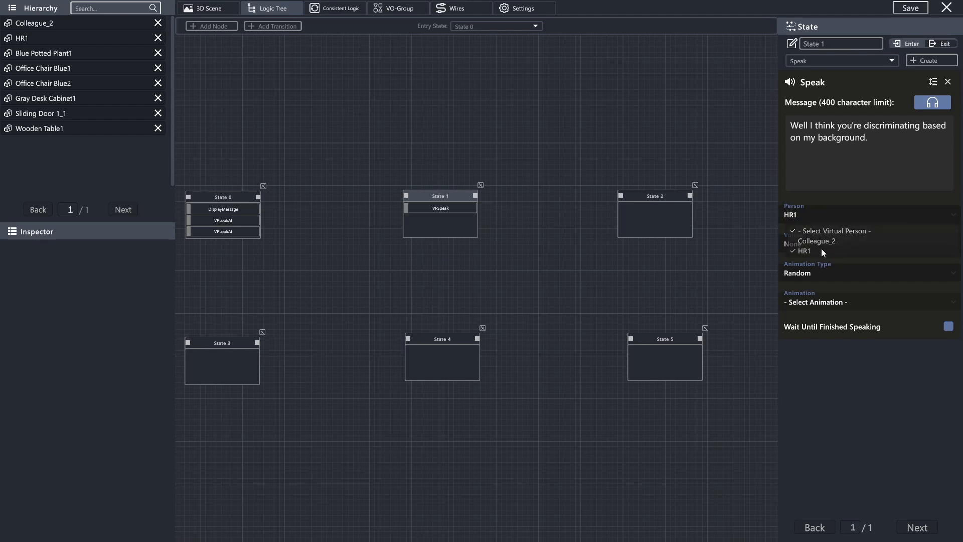
pyautogui.click(822, 244)
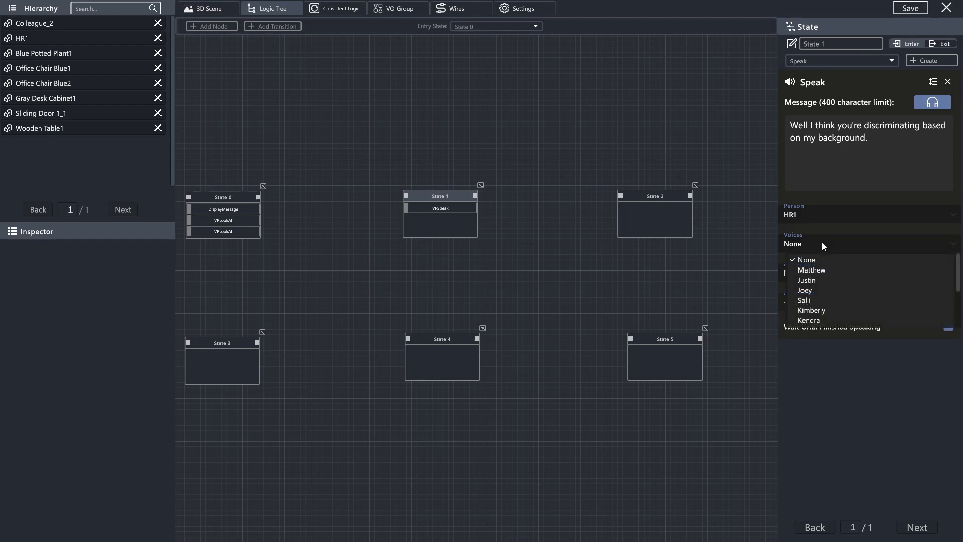
pyautogui.click(815, 280)
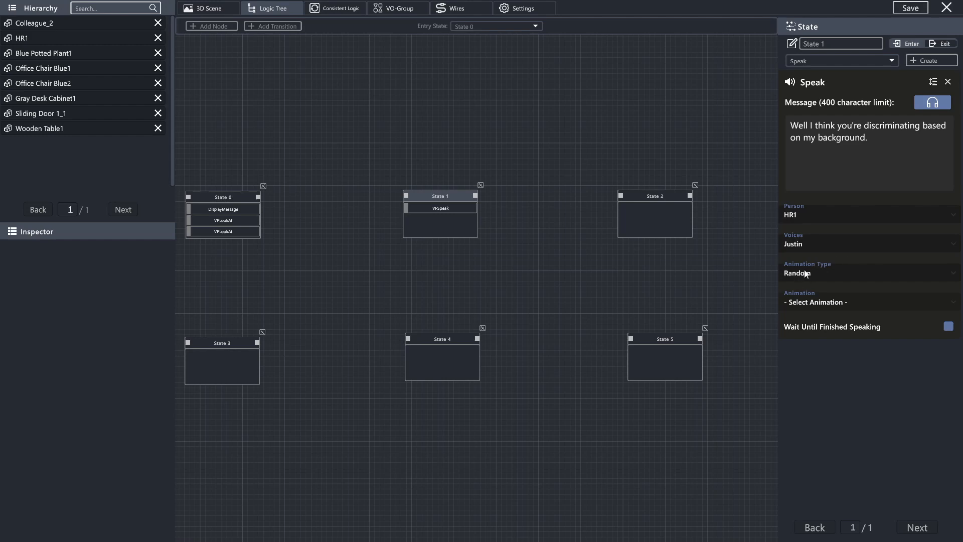
pyautogui.click(949, 328)
# - Add a second Speak action saying "I most certainly am not. I was merely being honest with my opinion. That report was sub-par and you know it."
pyautogui.click(932, 59)
pyautogui.scroll(-3, 835, 278)
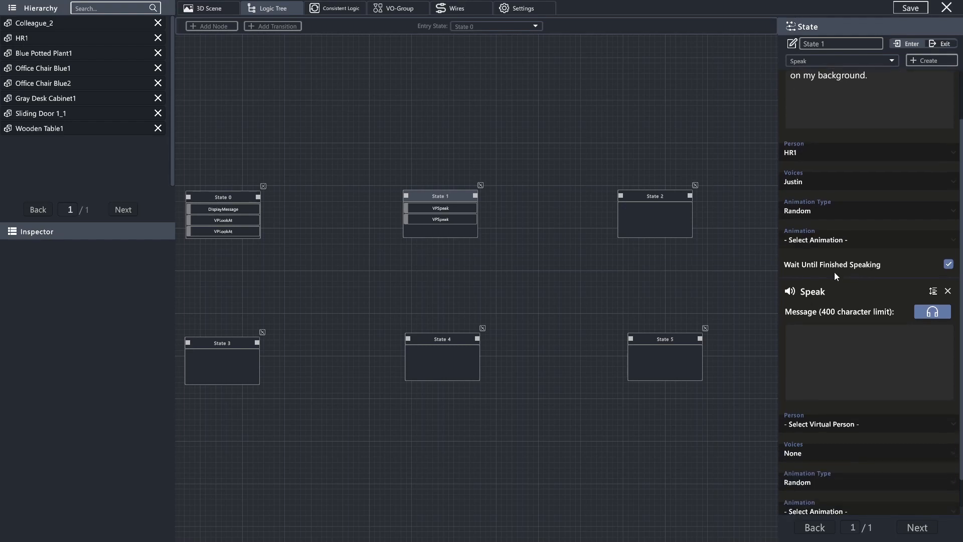
pyautogui.click(852, 329)
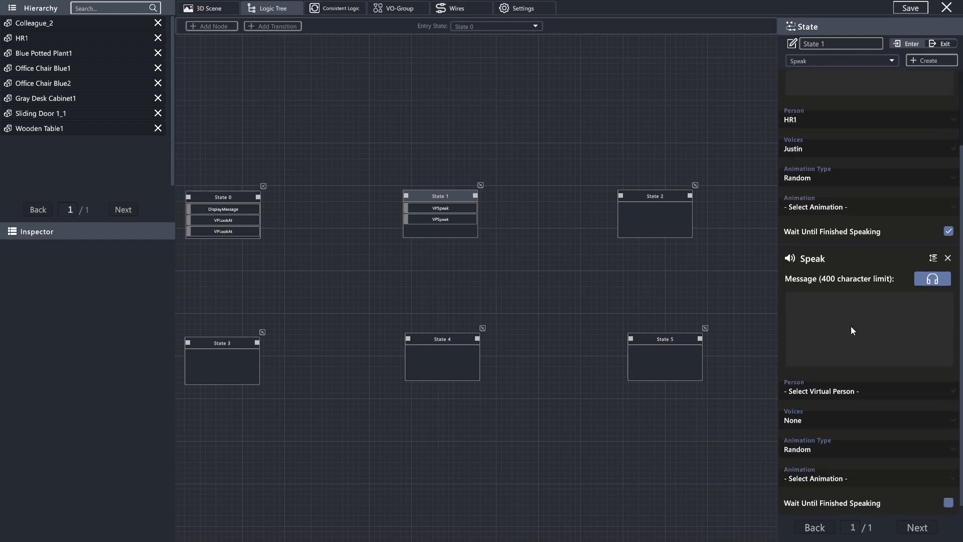
pyautogui.write('I most certainly am not. I was ')
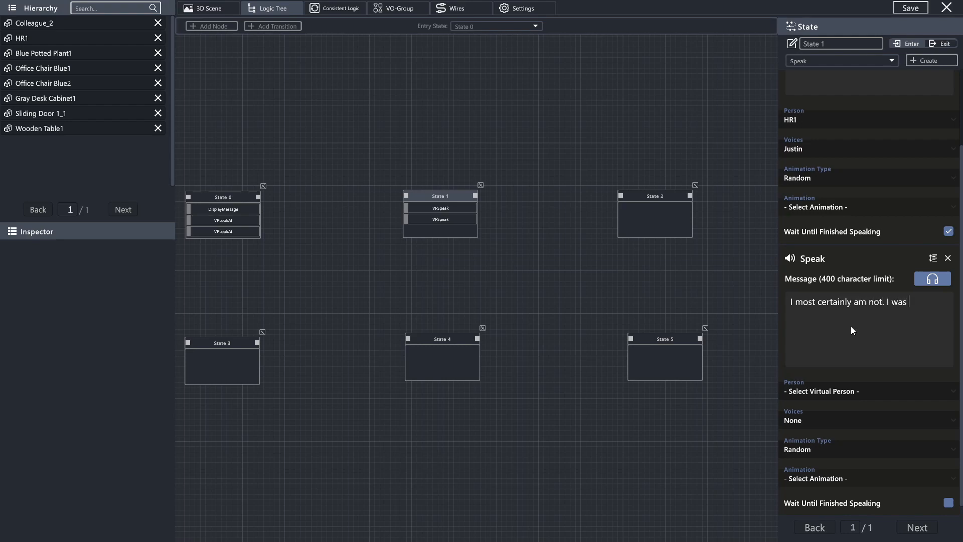
pyautogui.write('merely being hone')
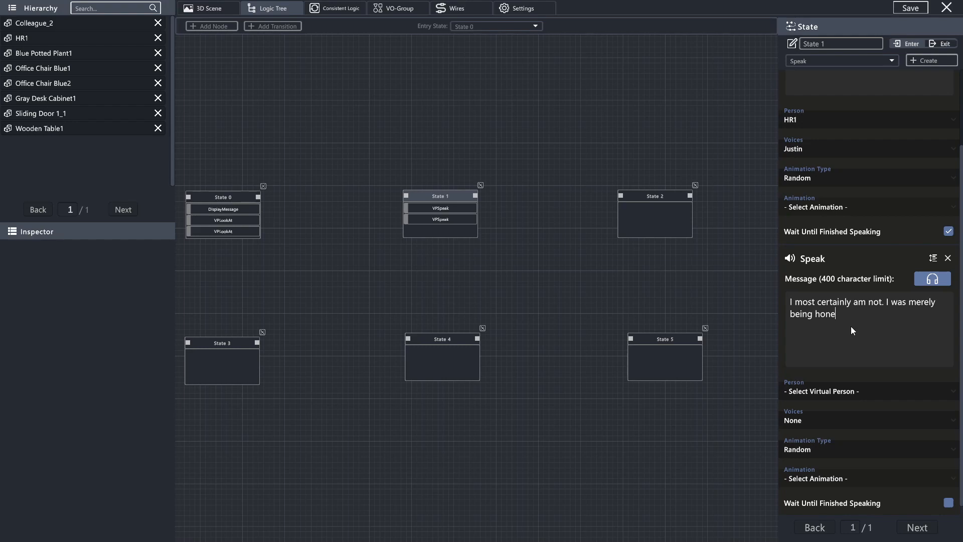
pyautogui.write('st with my opinion. That report')
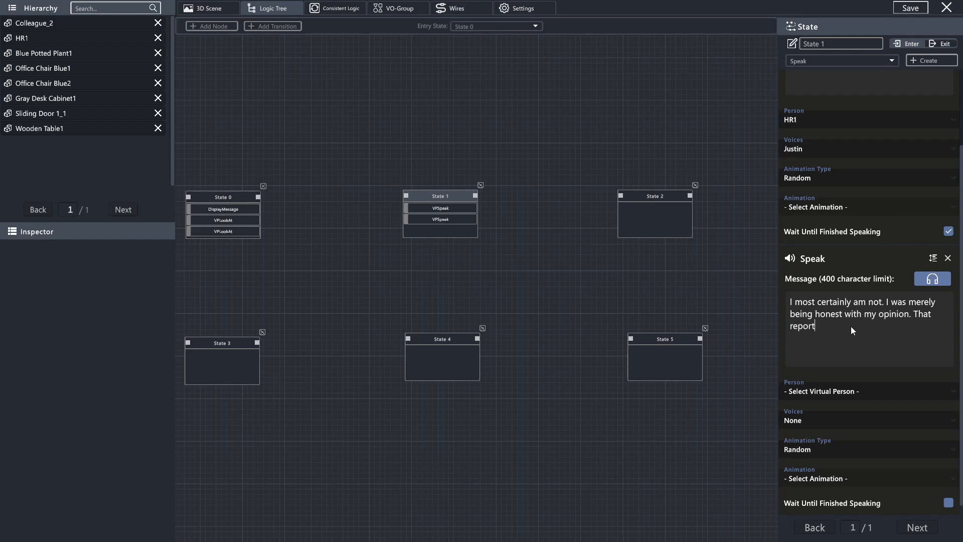
pyautogui.write(' was sub-par and you know it.')
# - Assign the second Speak action to Colleague_2 with the voice Joey and enable Wait Until Finished Speaking
pyautogui.click(872, 393)
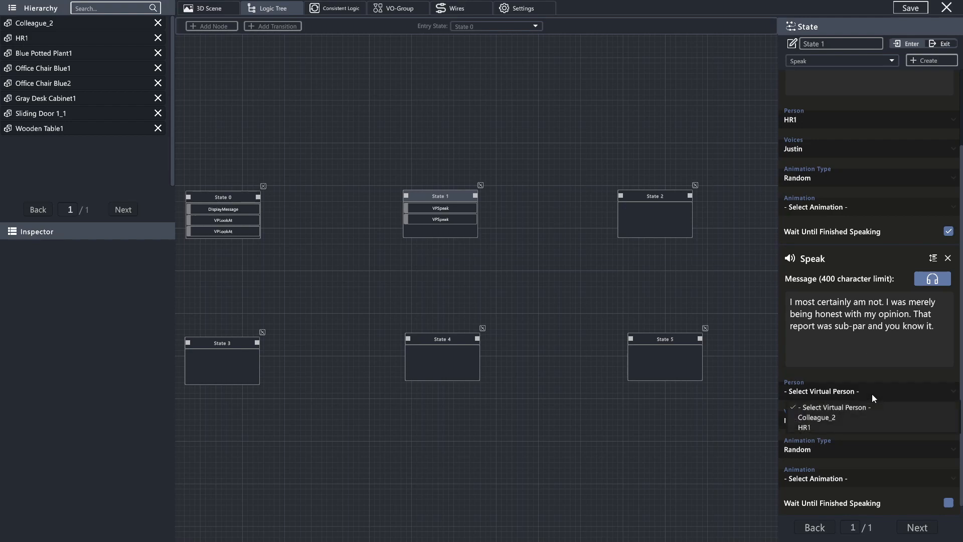
pyautogui.click(835, 417)
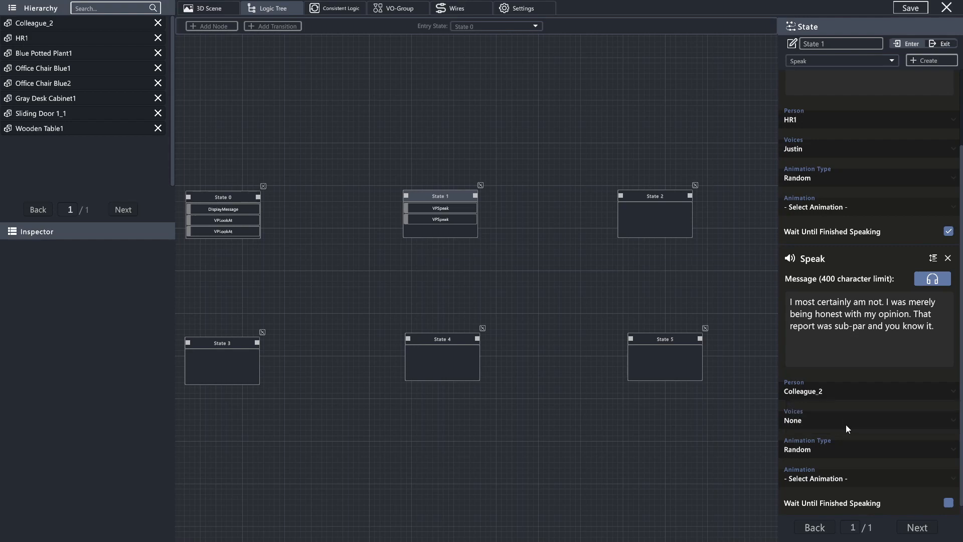
pyautogui.click(836, 420)
pyautogui.click(812, 466)
pyautogui.click(948, 503)
pyautogui.scroll(-1, 860, 242)
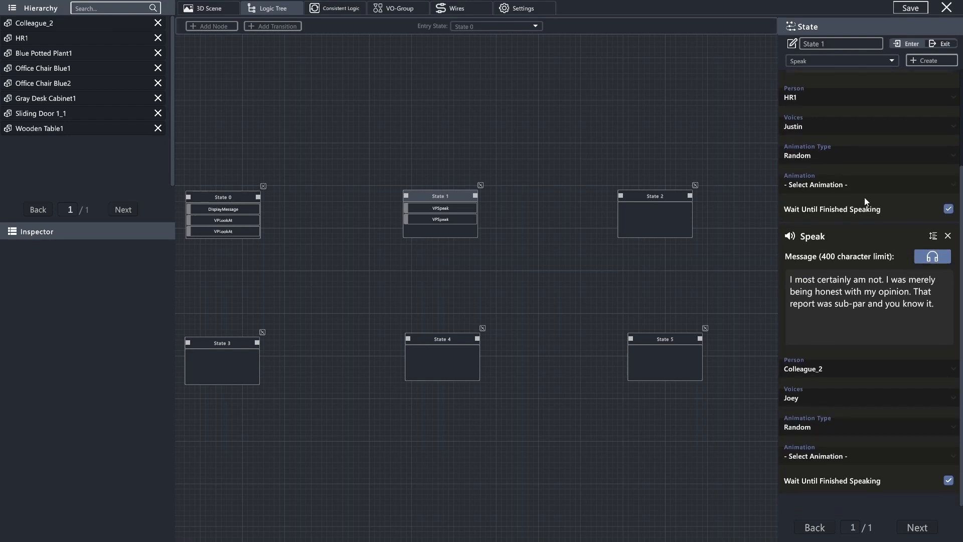
pyautogui.scroll(1, 866, 201)
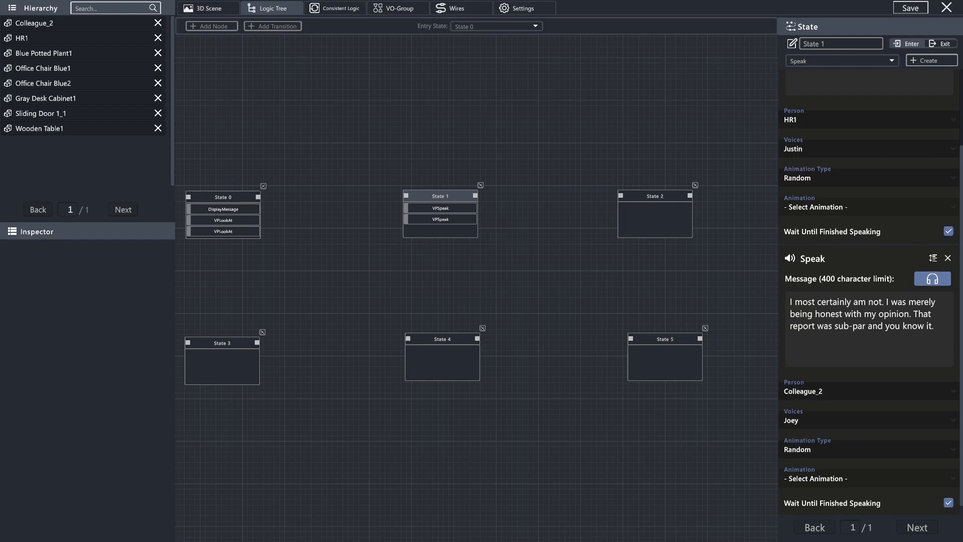
# - Create a Start Timer action in State 1 with a new timer named "Resolution Timer"
pyautogui.click(841, 61)
pyautogui.scroll(-3, 833, 120)
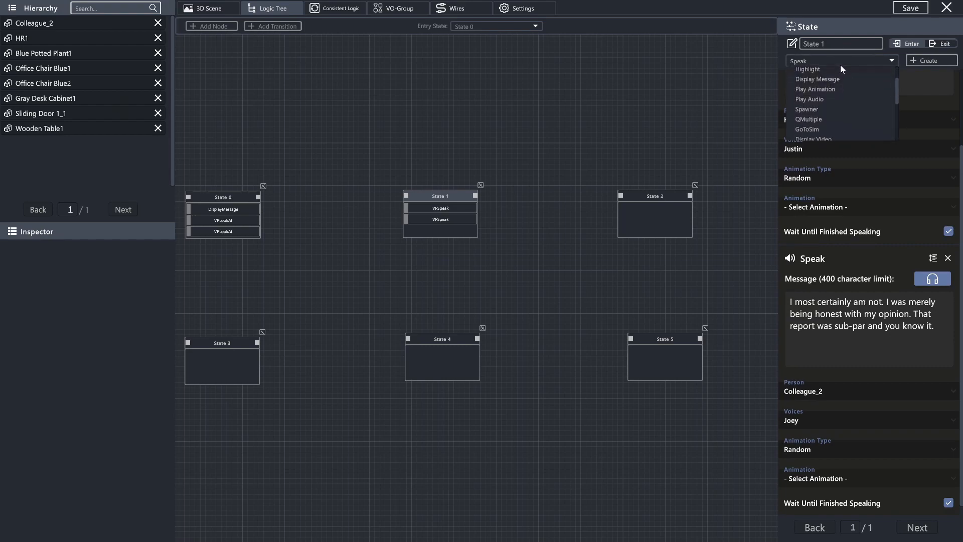
pyautogui.scroll(-3, 809, 107)
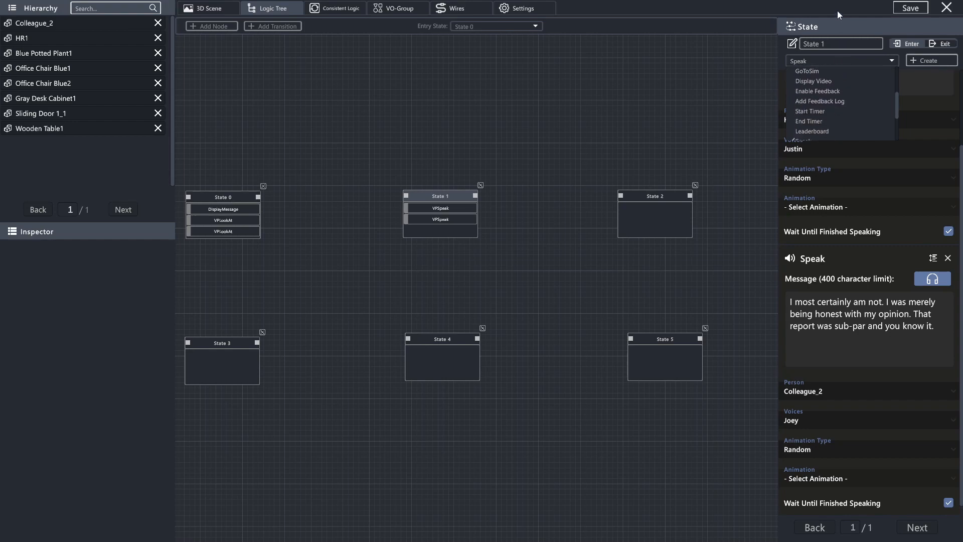
pyautogui.click(810, 96)
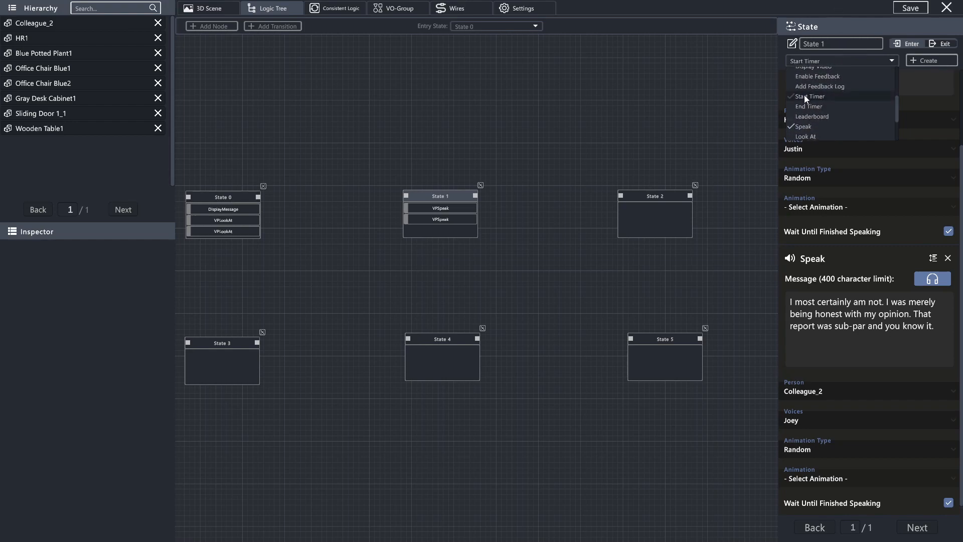
pyautogui.click(923, 60)
pyautogui.scroll(-3, 870, 228)
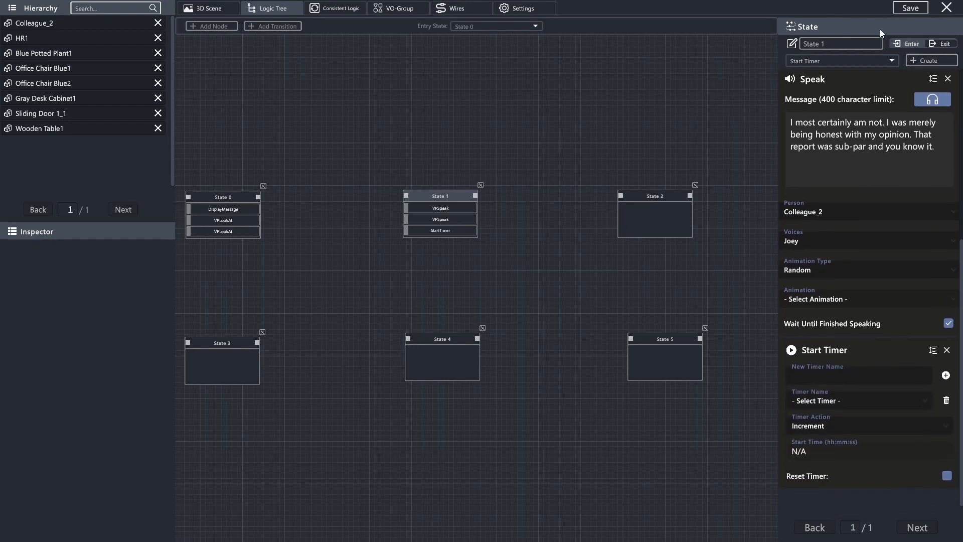
pyautogui.click(838, 398)
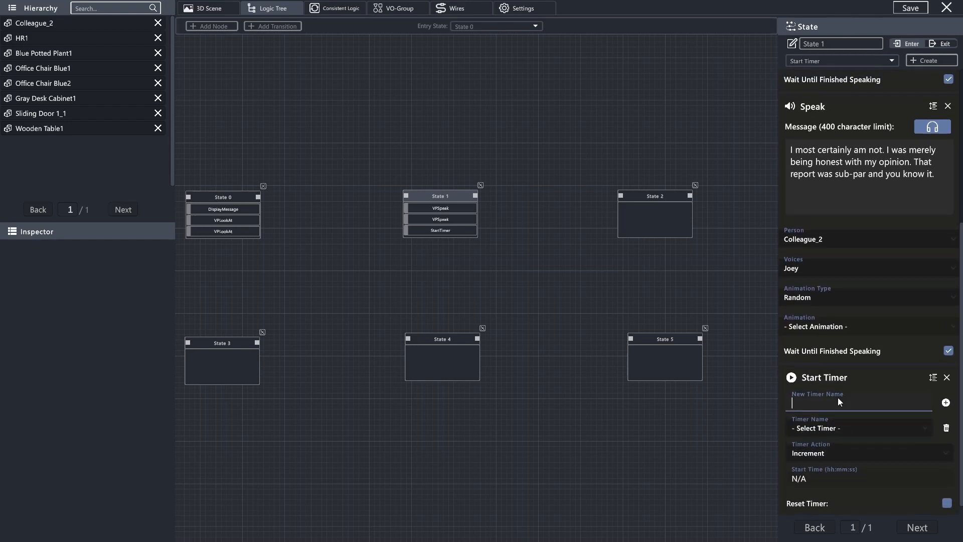
pyautogui.write('Resolution Timer')
pyautogui.click(946, 403)
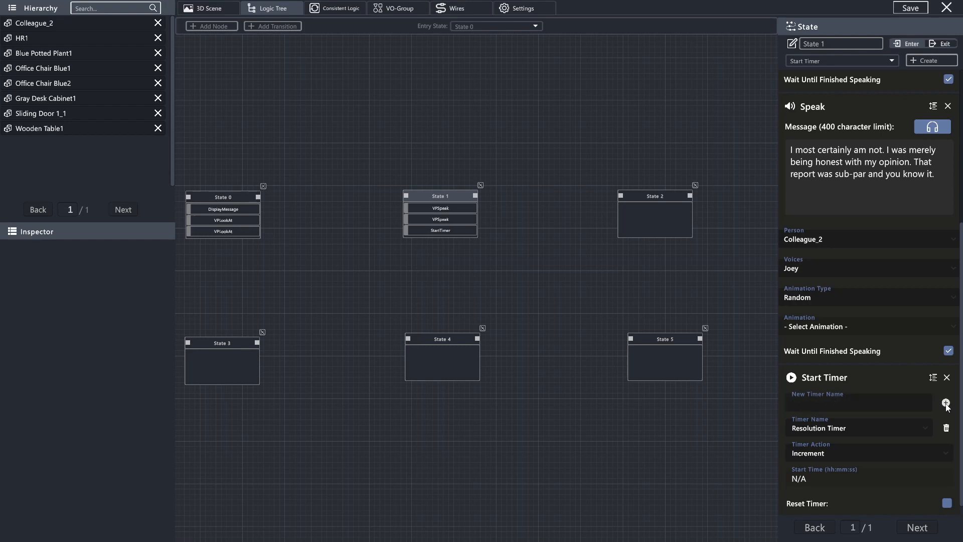
# - Add a Display Message action to State 1 reading "You have walked in on this difficult conversation. How would you respond?"
pyautogui.scroll(-2, 887, 287)
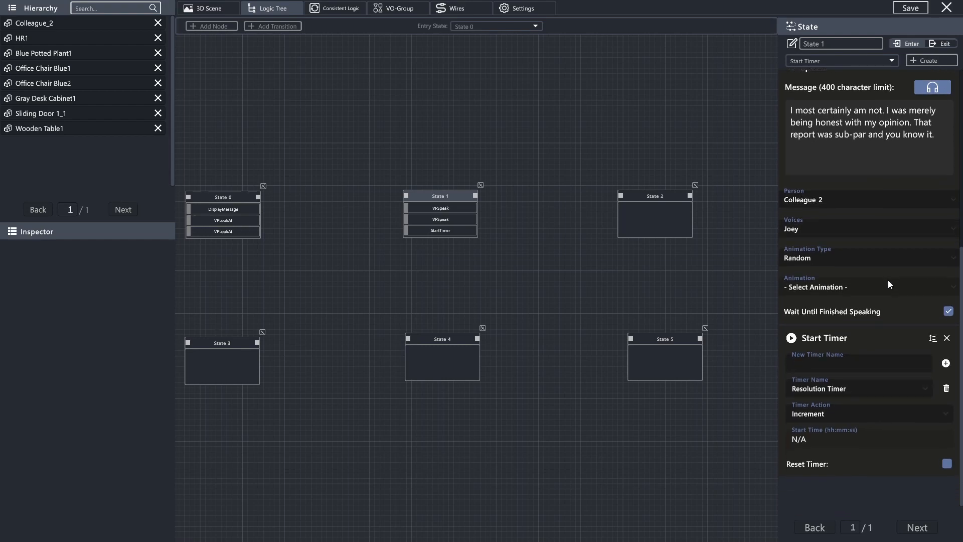
pyautogui.scroll(2, 888, 280)
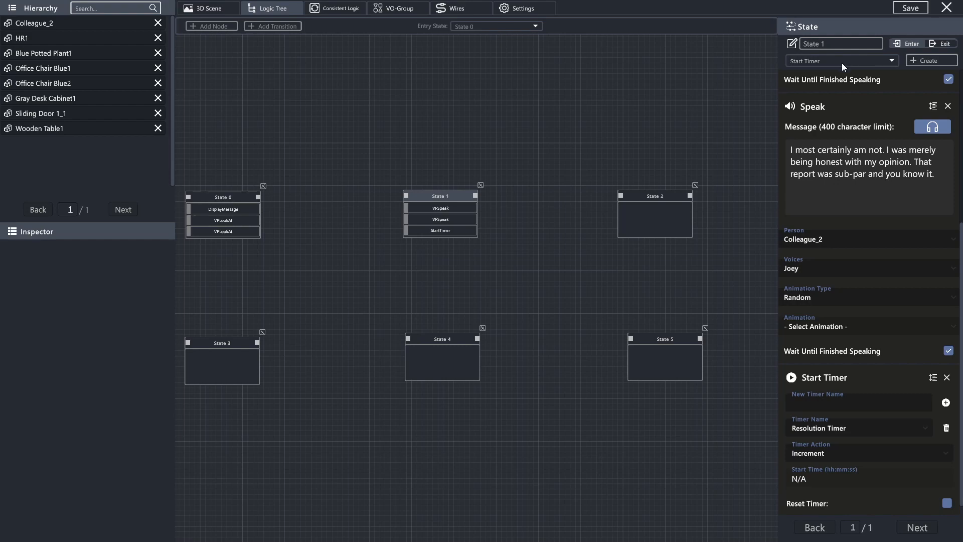
pyautogui.click(840, 61)
pyautogui.click(829, 123)
pyautogui.click(925, 62)
pyautogui.scroll(-4, 864, 287)
pyautogui.click(872, 407)
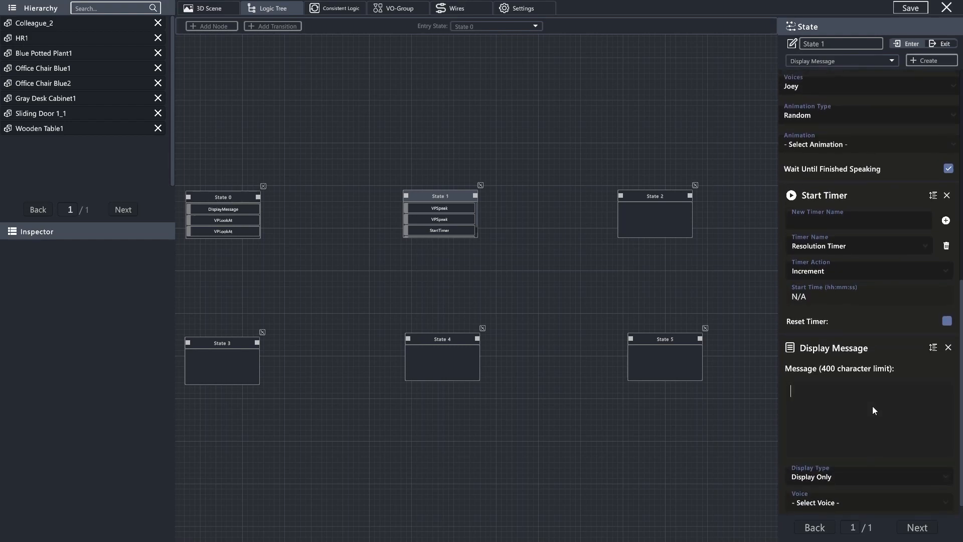
pyautogui.write('Y')
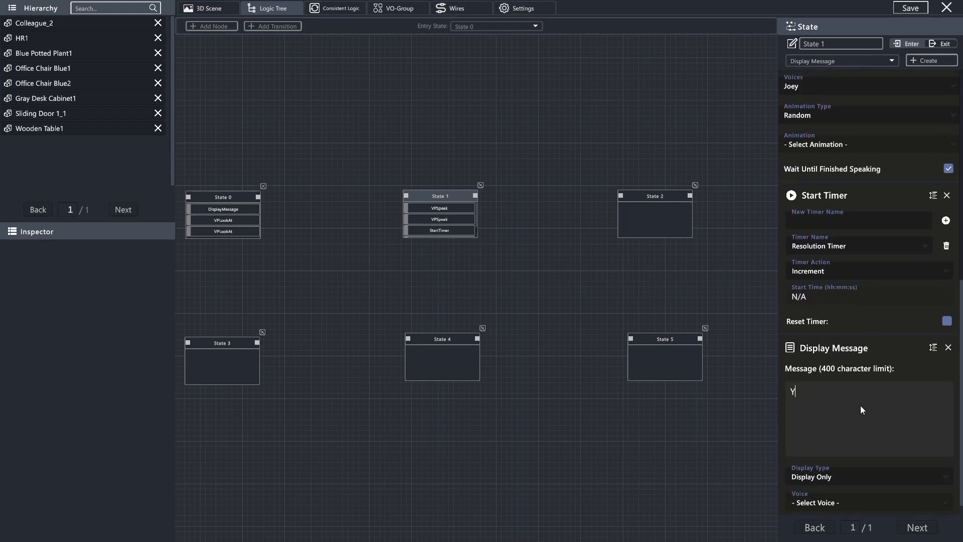
pyautogui.write('ou have walked in on this difficult conversation. How would you respon')
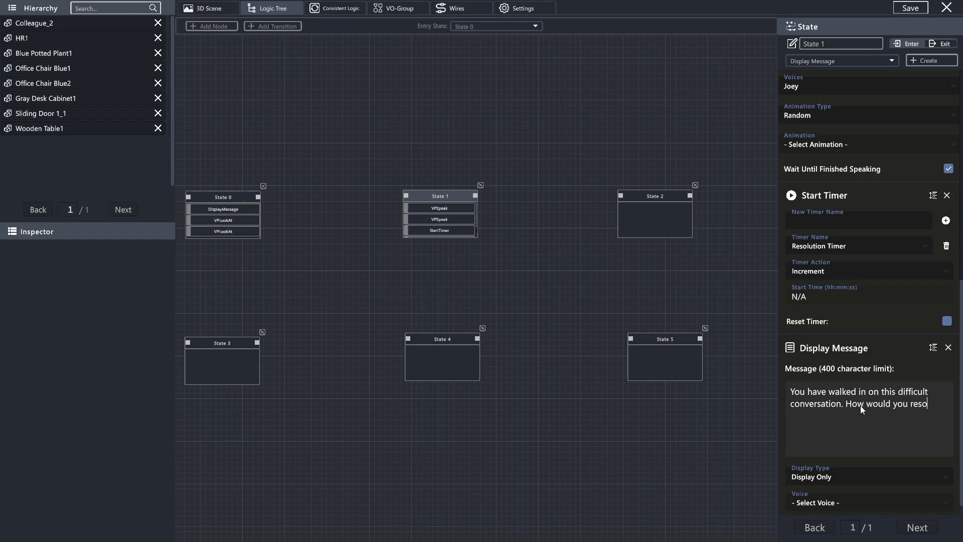
pyautogui.write('d?')
# - Set State 1's message to Display and Spoken with the voice Kendra
pyautogui.click(854, 472)
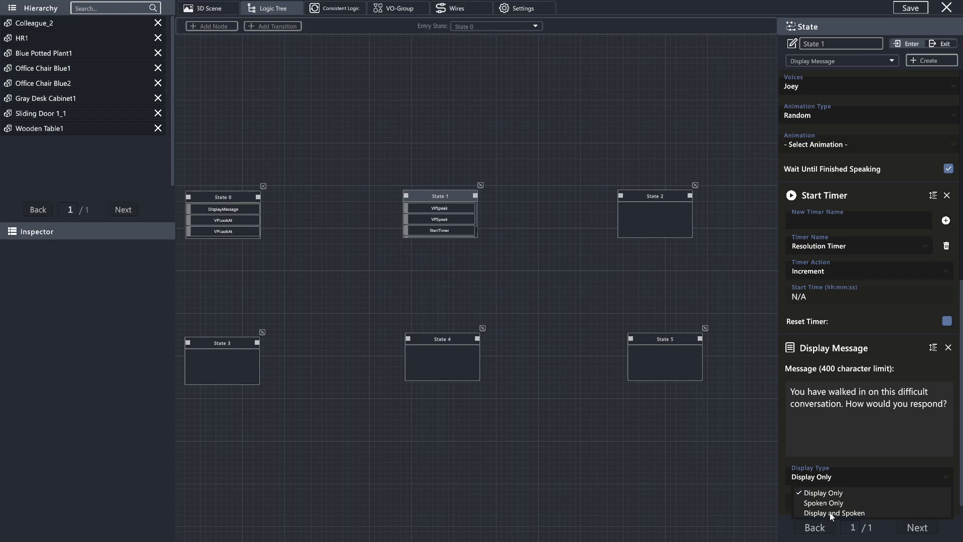
pyautogui.click(830, 513)
pyautogui.click(830, 502)
pyautogui.click(837, 486)
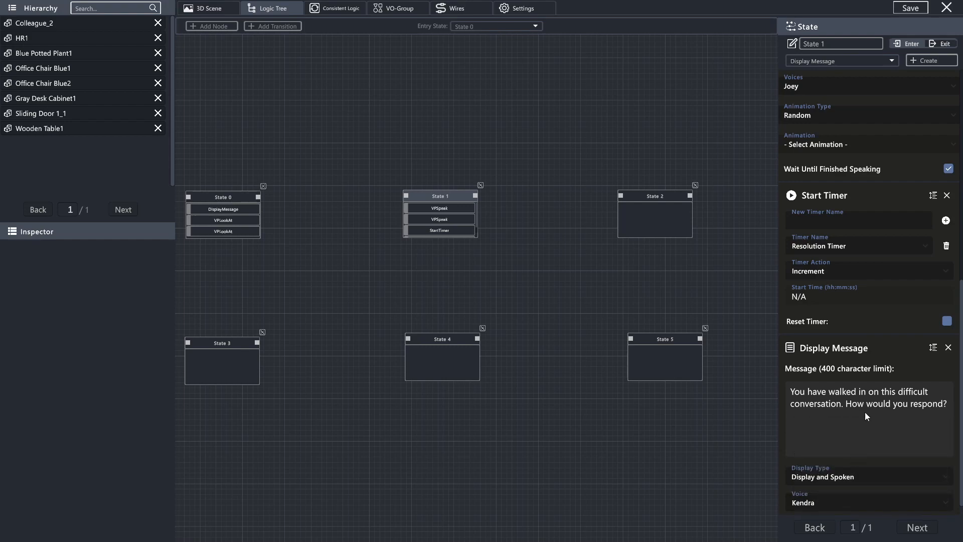
pyautogui.scroll(-2, 863, 309)
pyautogui.scroll(2, 867, 266)
pyautogui.scroll(-2, 472, 206)
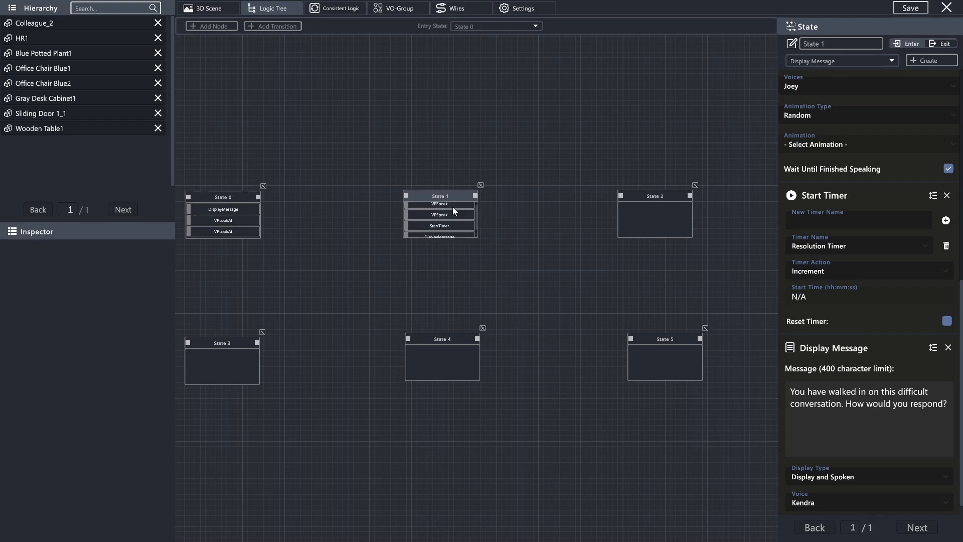
pyautogui.scroll(-3, 477, 215)
pyautogui.scroll(3, 477, 221)
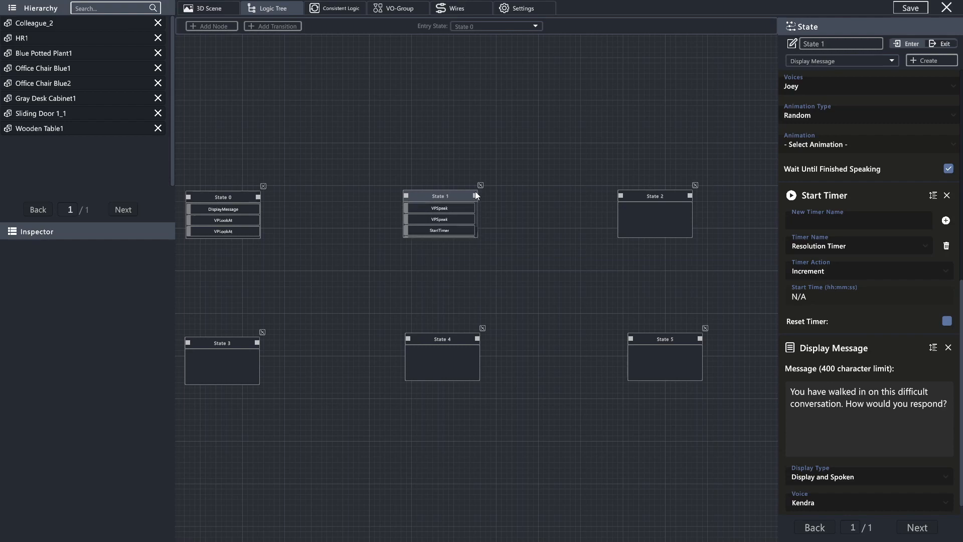
pyautogui.click(935, 43)
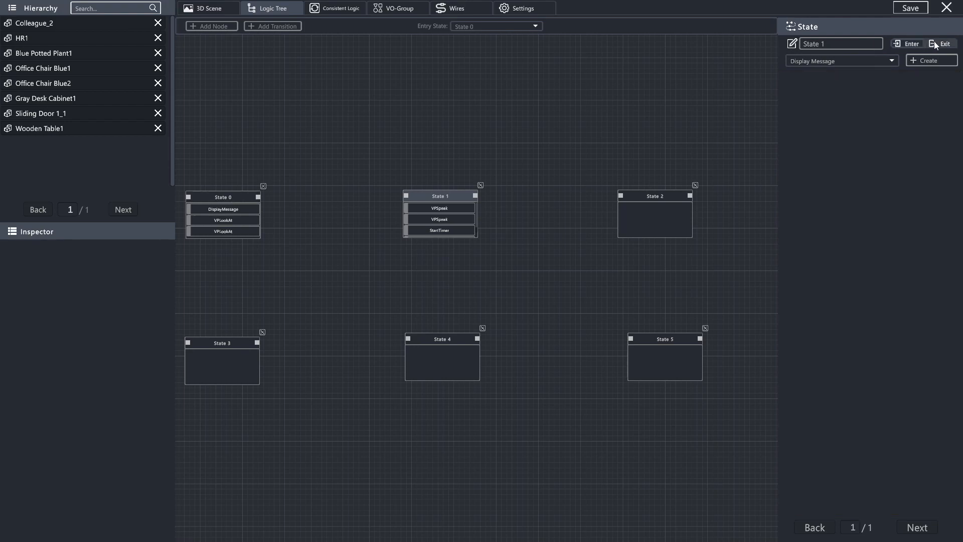
pyautogui.click(906, 44)
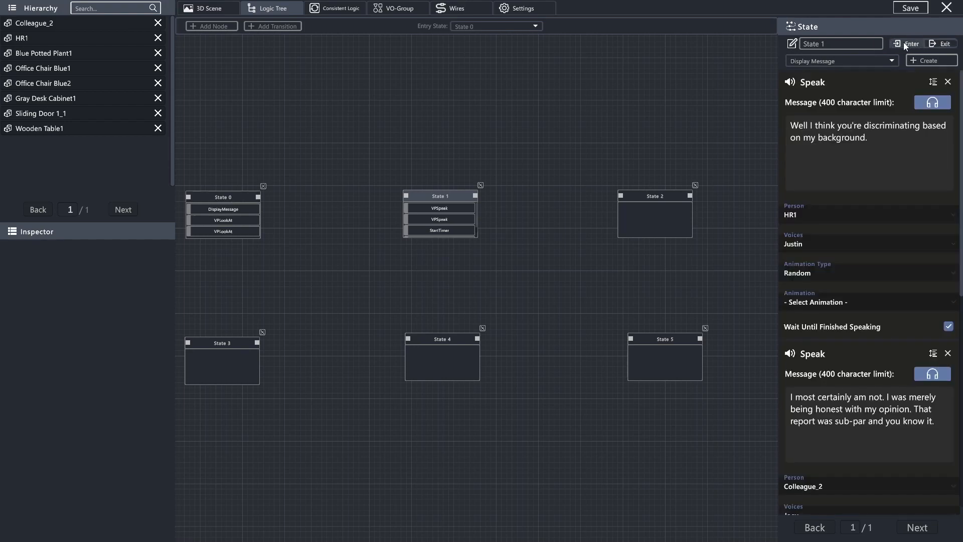
# - Add two Look At actions to State 1's exit actions
pyautogui.click(944, 44)
pyautogui.click(857, 62)
pyautogui.scroll(-5, 838, 83)
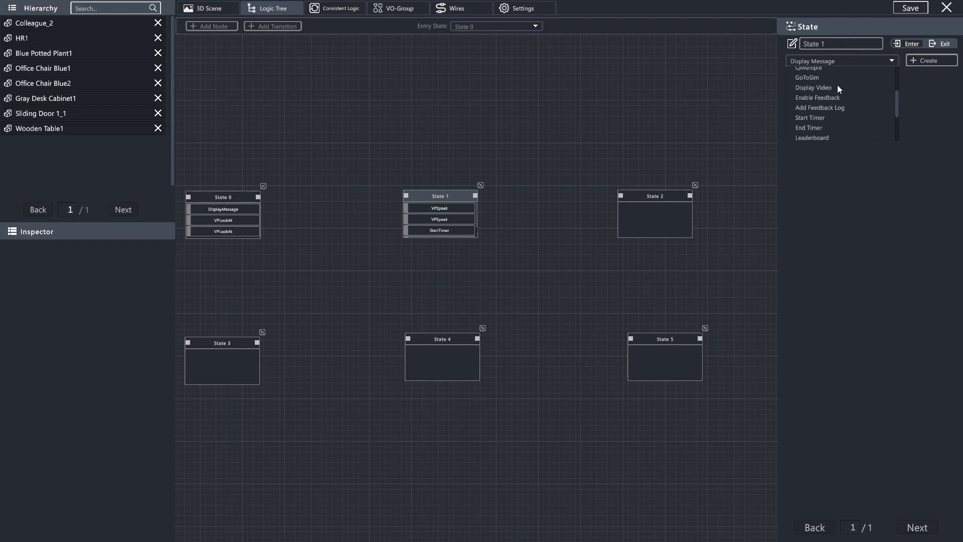
pyautogui.click(824, 92)
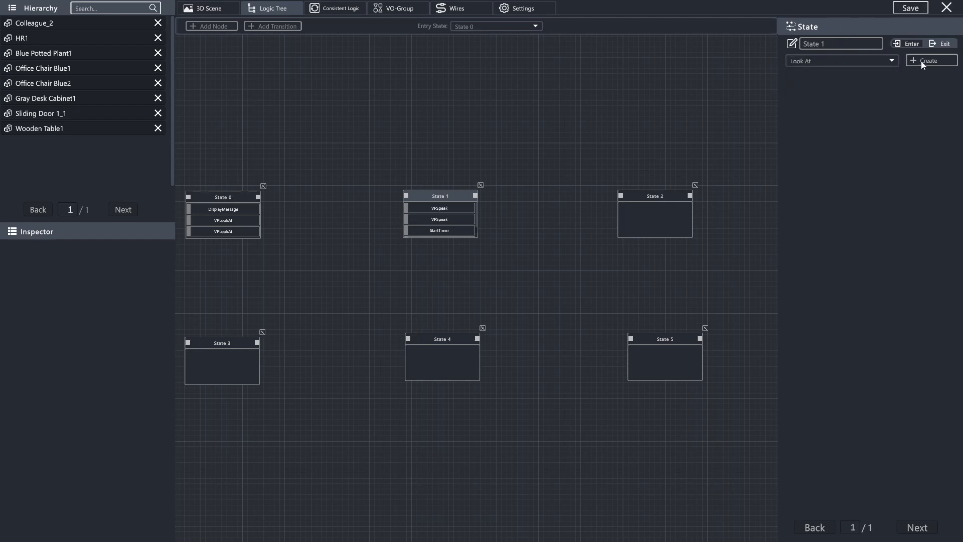
pyautogui.click(921, 61)
pyautogui.click(921, 60)
# - Set the lookers of State 1's two exit Look At actions to Colleague_2 and HR1, and enable Look At for both
pyautogui.click(849, 143)
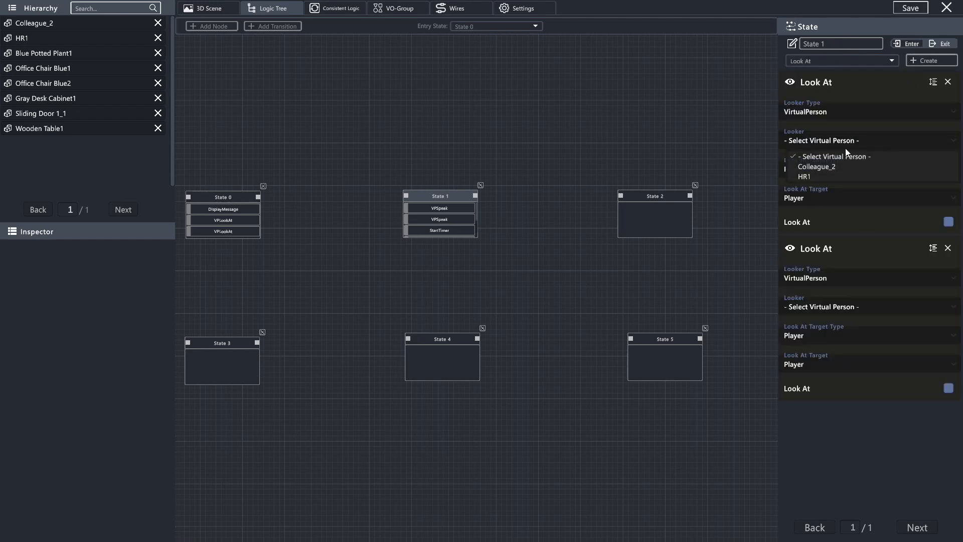
pyautogui.click(818, 167)
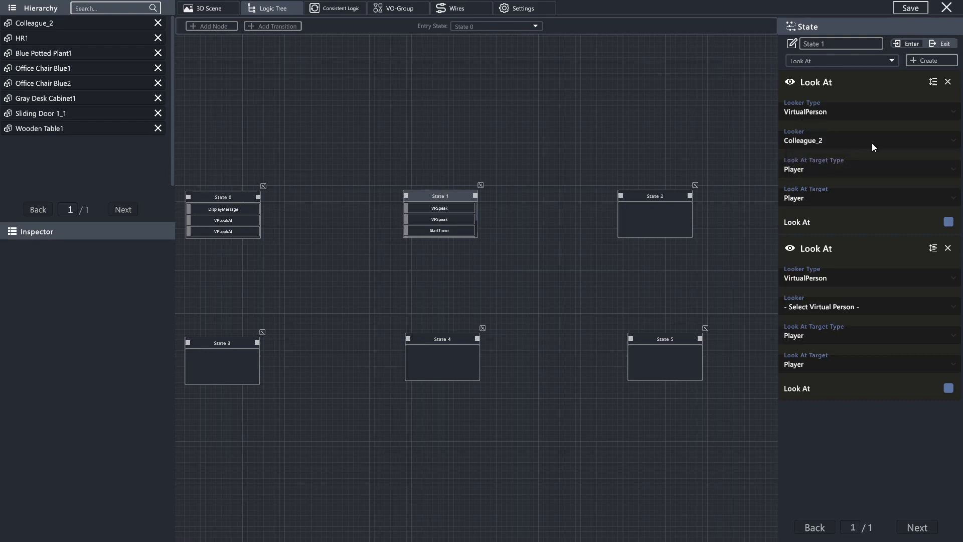
pyautogui.click(948, 222)
pyautogui.click(843, 310)
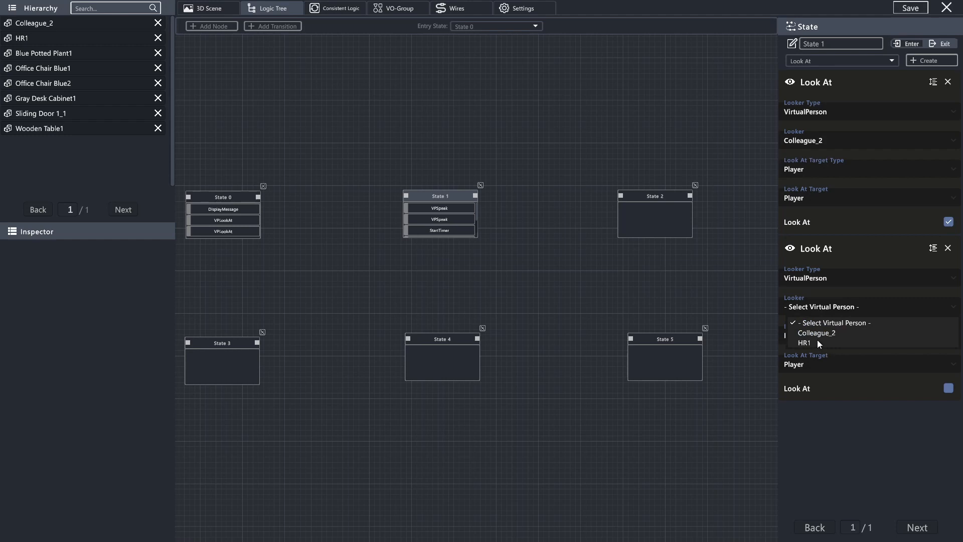
pyautogui.click(818, 343)
pyautogui.click(948, 388)
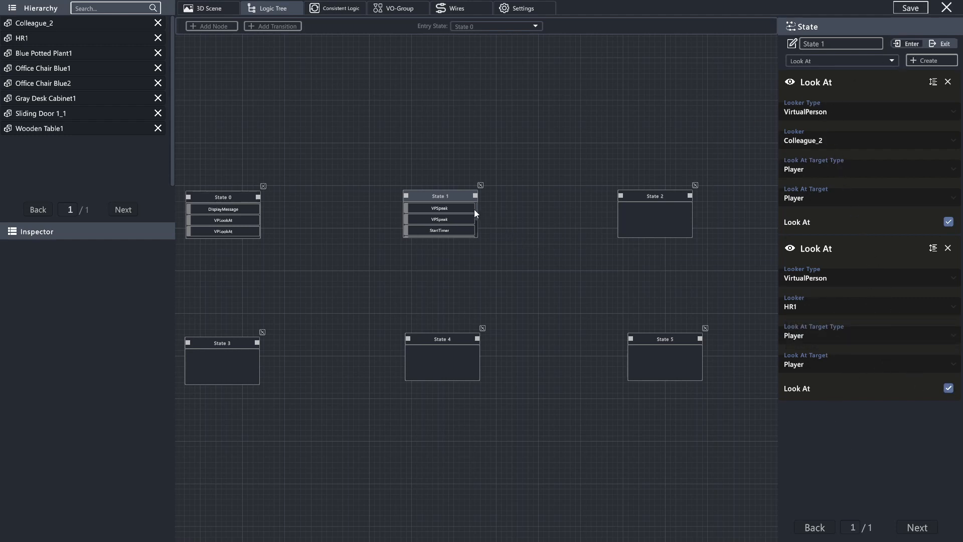
pyautogui.scroll(-3, 477, 214)
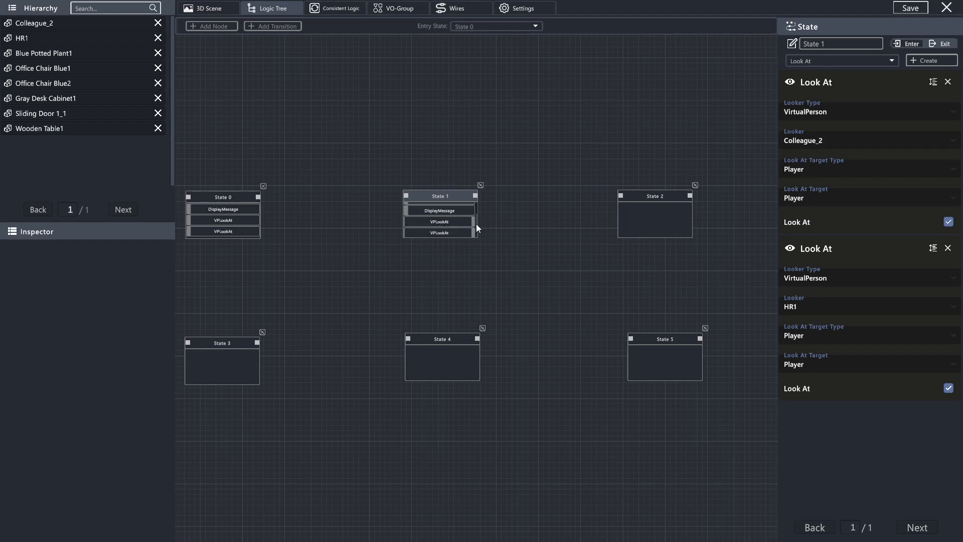
pyautogui.scroll(3, 478, 219)
pyautogui.scroll(-2, 476, 221)
pyautogui.scroll(2, 474, 221)
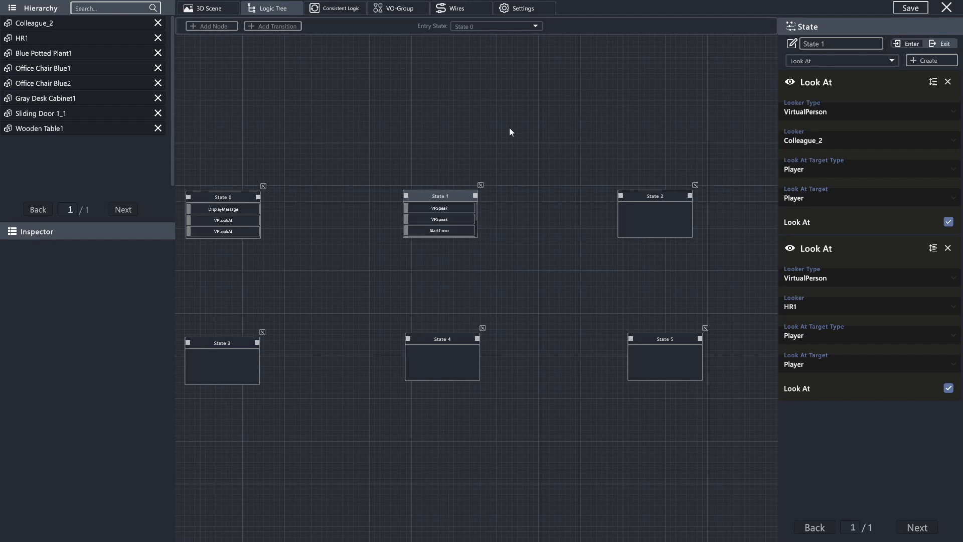
# - Add a Speak action to State 2 with the message "None of your business pal."
pyautogui.click(639, 196)
pyautogui.click(637, 196)
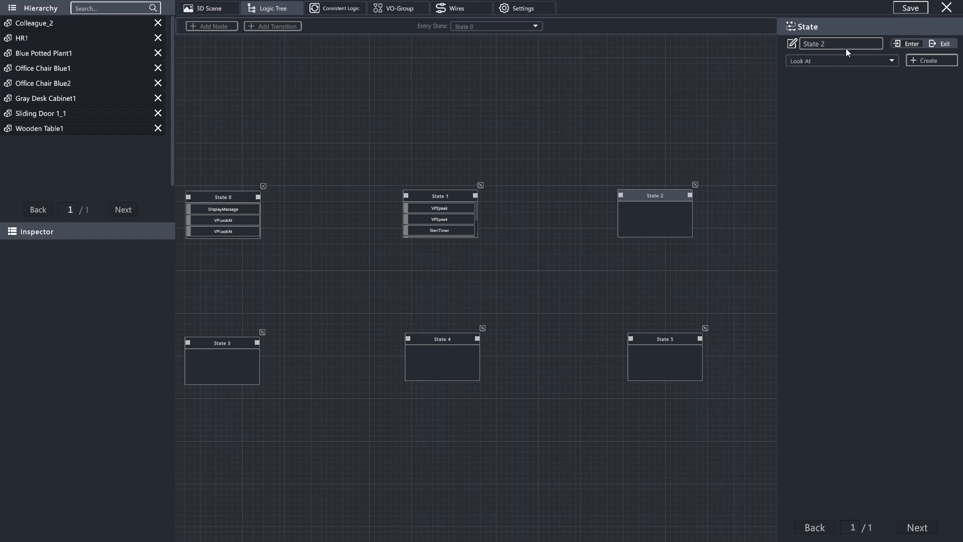
pyautogui.click(835, 59)
pyautogui.scroll(-2, 832, 84)
pyautogui.scroll(-3, 832, 83)
pyautogui.scroll(-2, 828, 109)
pyautogui.click(818, 115)
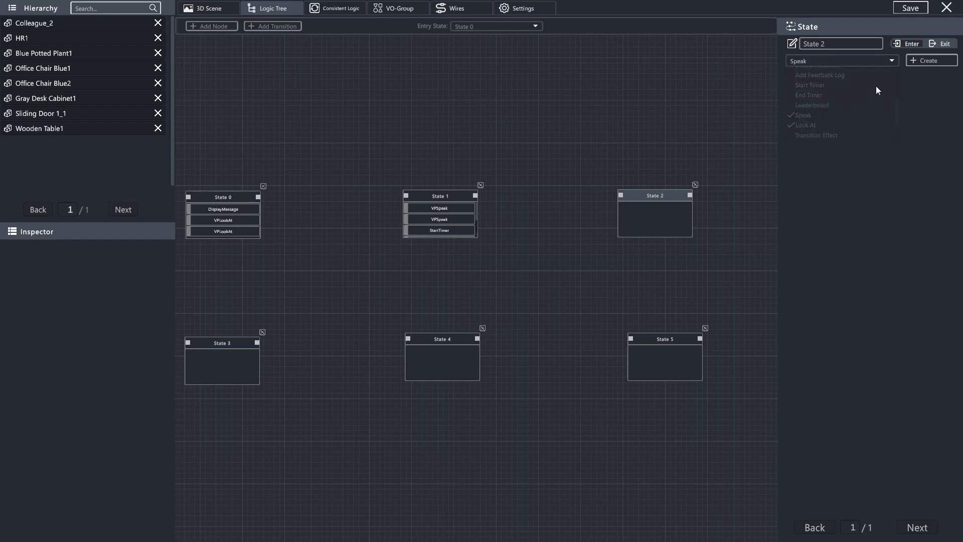
pyautogui.click(918, 61)
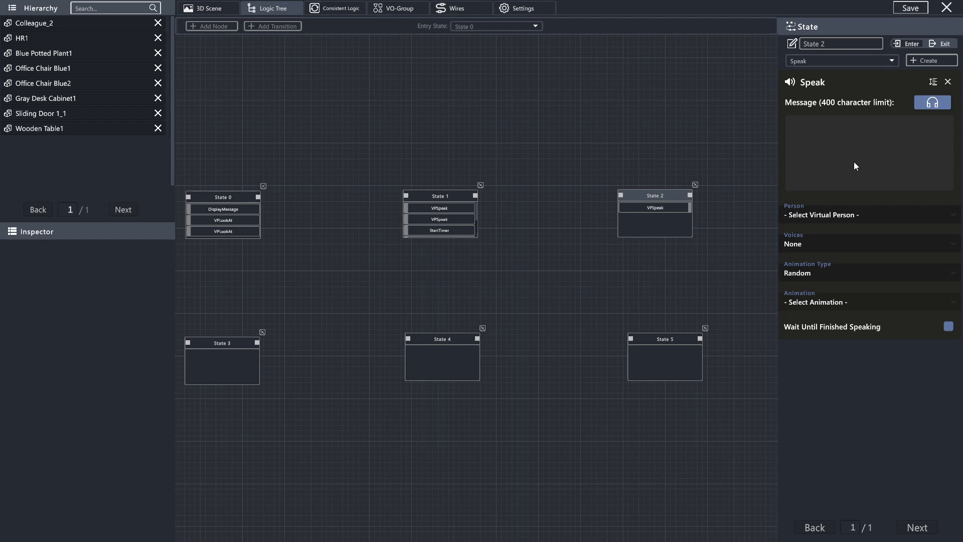
pyautogui.write('None of your business pal.')
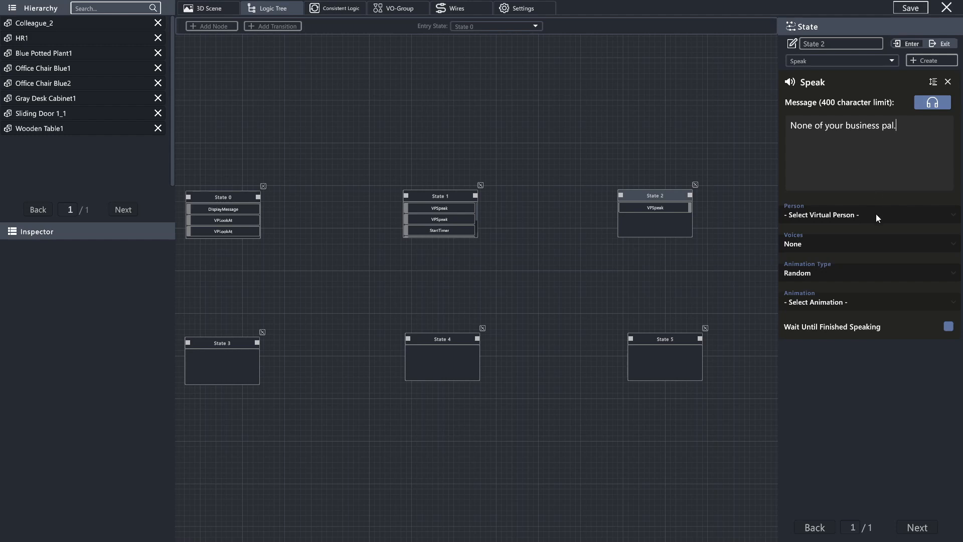
# - Assign State 2's Speak action to Colleague_2 with the voice Joey and enable Wait Until Finished Speaking
pyautogui.click(874, 216)
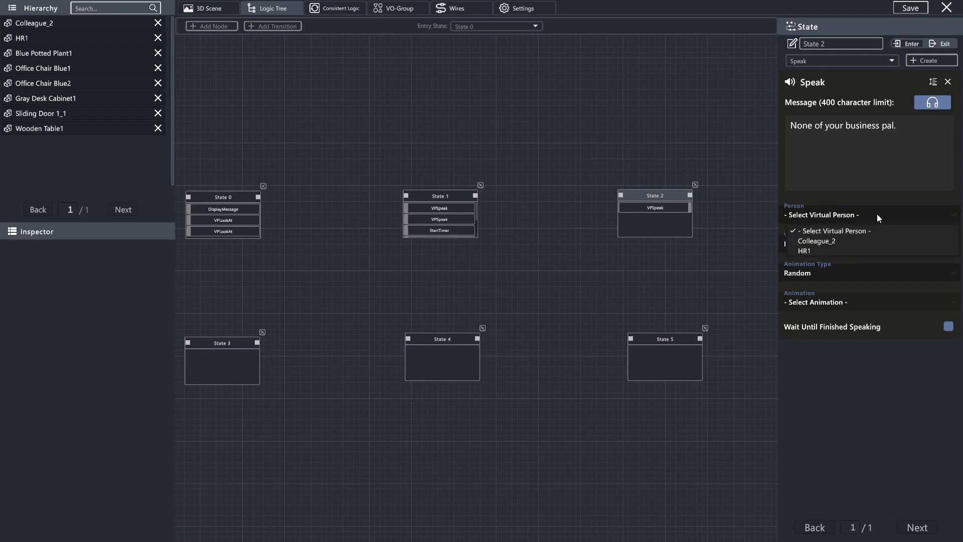
pyautogui.click(840, 242)
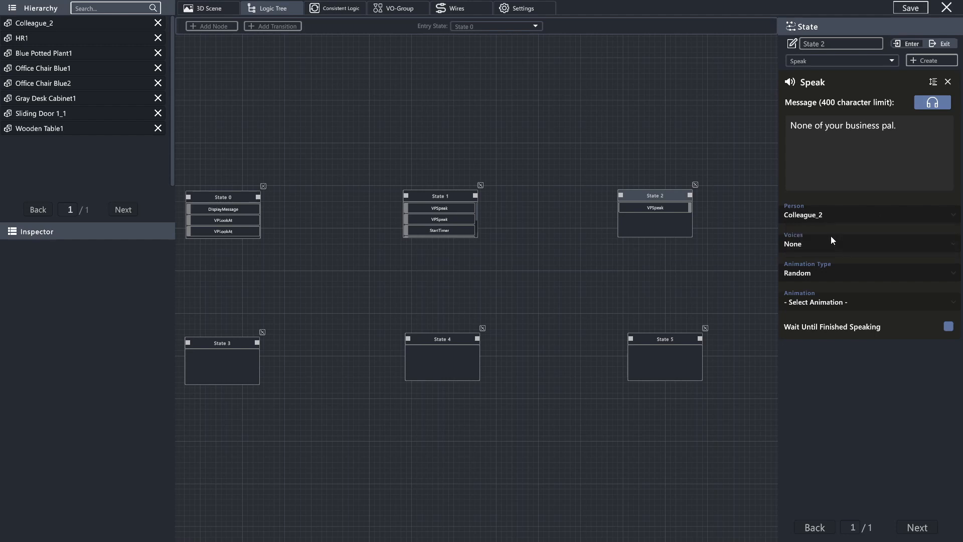
pyautogui.click(823, 243)
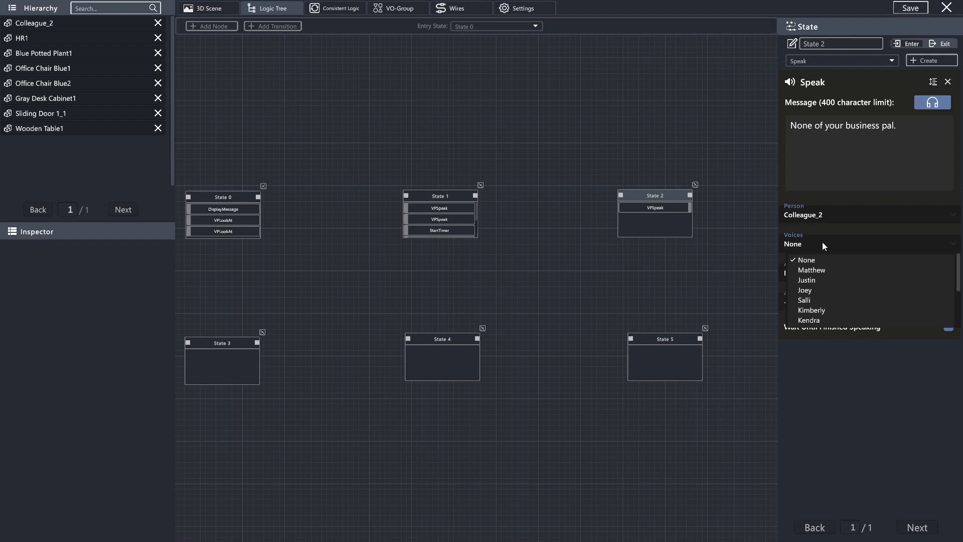
pyautogui.click(813, 290)
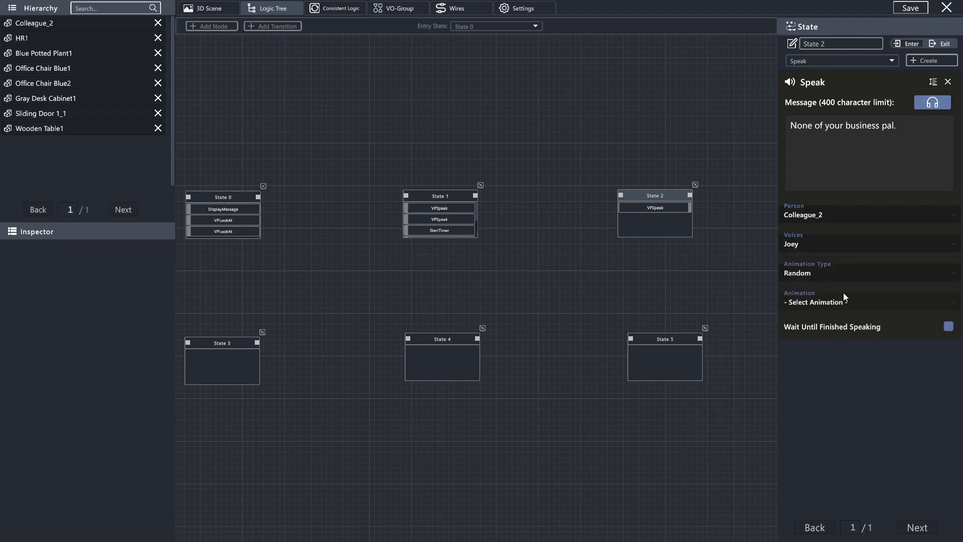
pyautogui.click(950, 326)
# - Add a Display and Spoken message to State 2 with the voice Kendra, asking how the learner would respond to the colleague by first name
pyautogui.click(810, 61)
pyautogui.click(829, 122)
pyautogui.click(937, 61)
pyautogui.scroll(-1, 857, 351)
pyautogui.scroll(1, 855, 417)
pyautogui.click(846, 475)
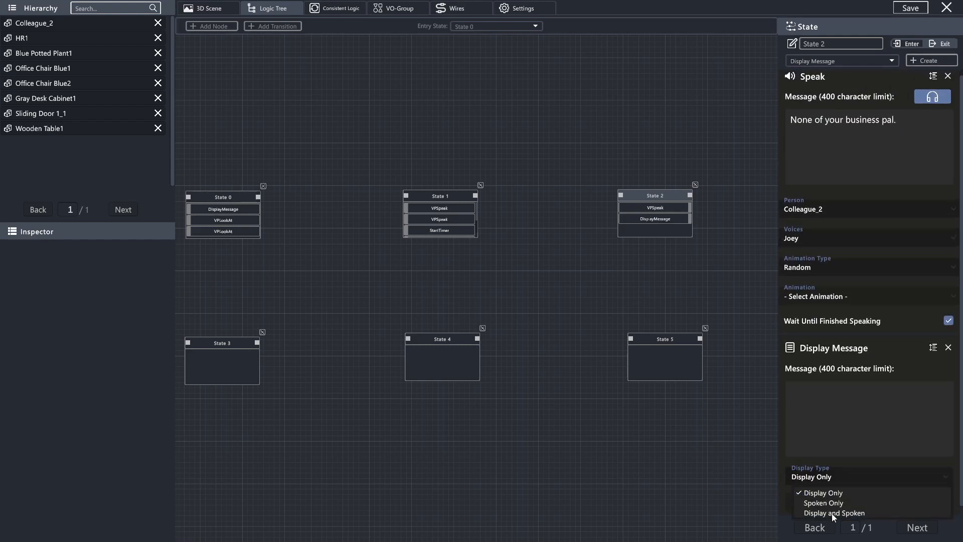
pyautogui.click(832, 514)
pyautogui.click(833, 507)
pyautogui.click(830, 486)
pyautogui.click(828, 428)
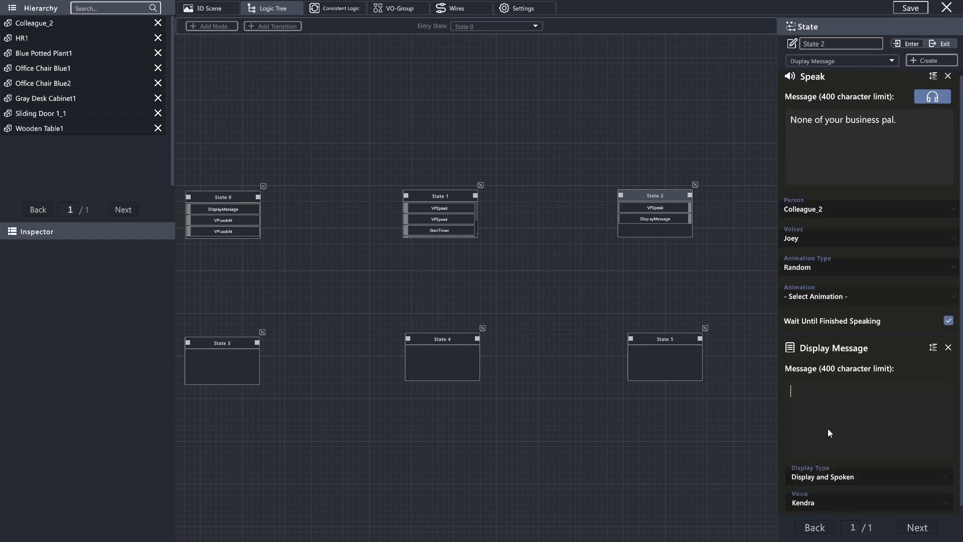
pyautogui.write('How would you respond to Adam?')
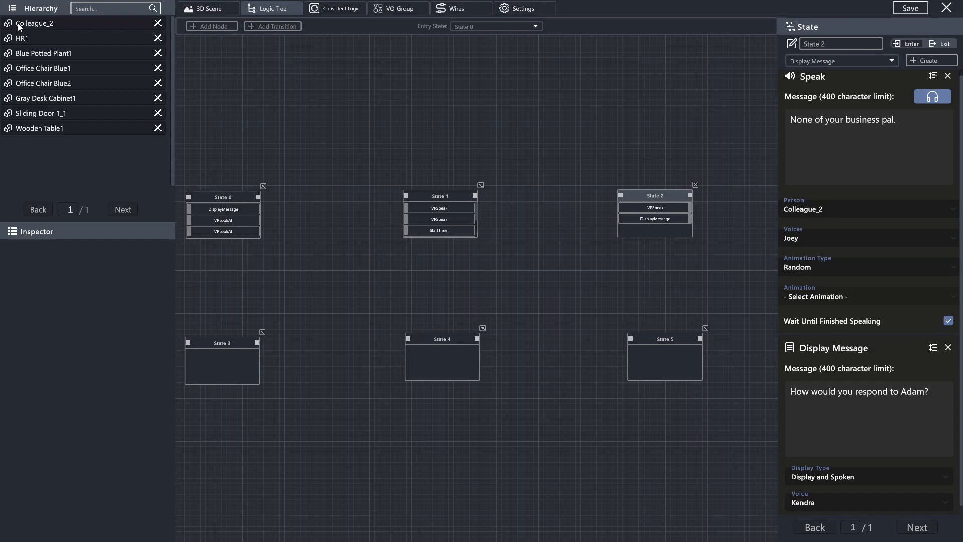
# - Rename the Colleague_2 and HR1 objects with their characters' first names
pyautogui.click(67, 25)
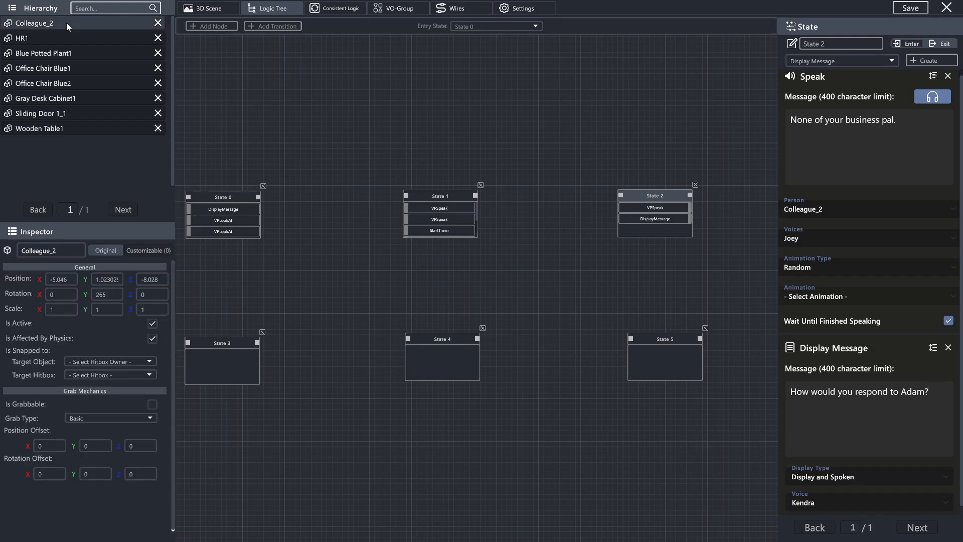
pyautogui.click(47, 38)
pyautogui.click(48, 23)
pyautogui.click(69, 251)
pyautogui.write('Adam')
pyautogui.click(41, 39)
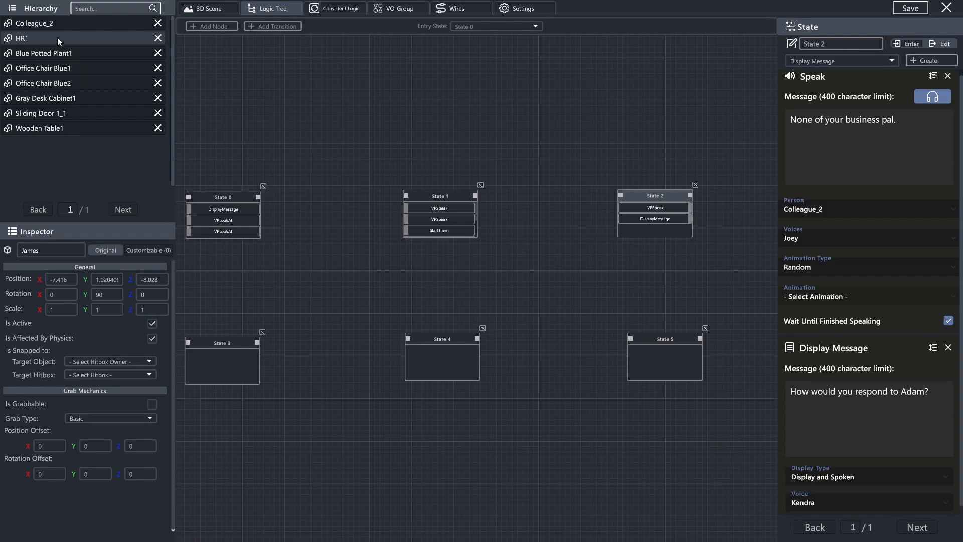
pyautogui.click(48, 26)
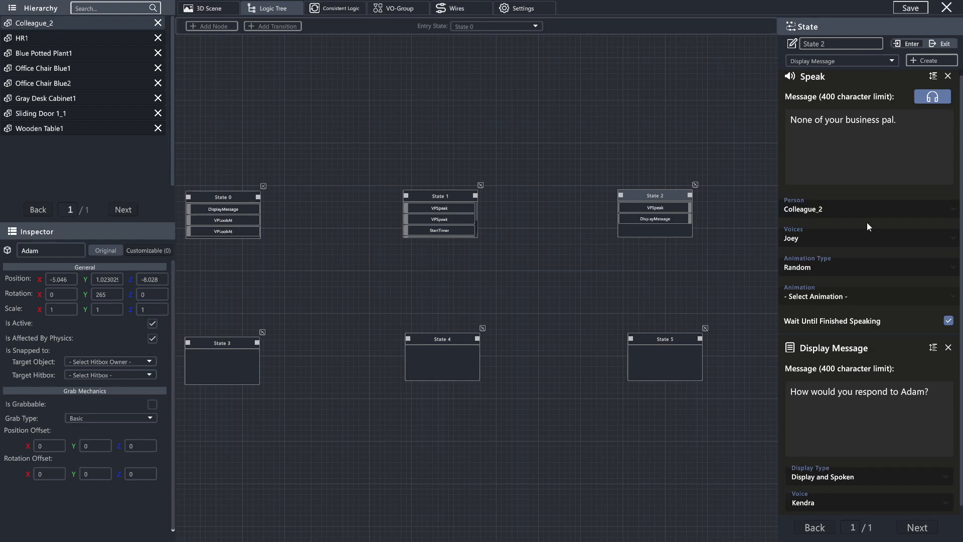
# - Add a Speak action to State 3 with the message "Why is everyone so nosey around here? Why don't you take a hike?"
pyautogui.moveTo(540, 262); pyautogui.dragTo(589, 233)
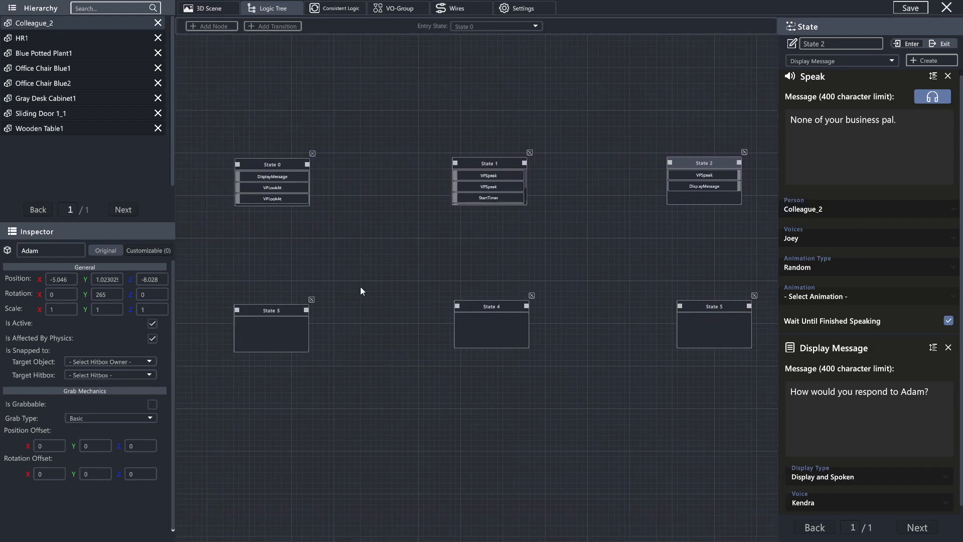
pyautogui.click(251, 311)
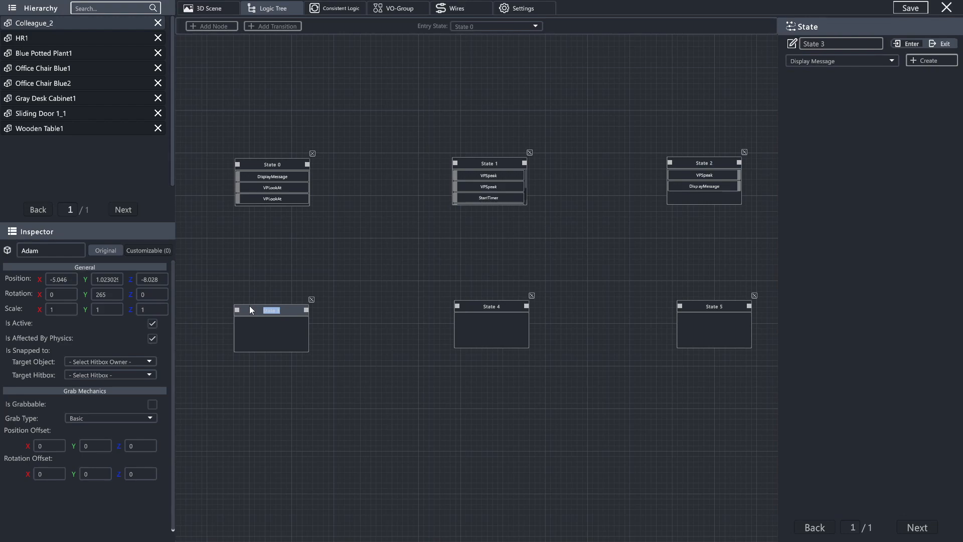
pyautogui.click(855, 60)
pyautogui.scroll(-1, 837, 75)
pyautogui.scroll(-4, 838, 73)
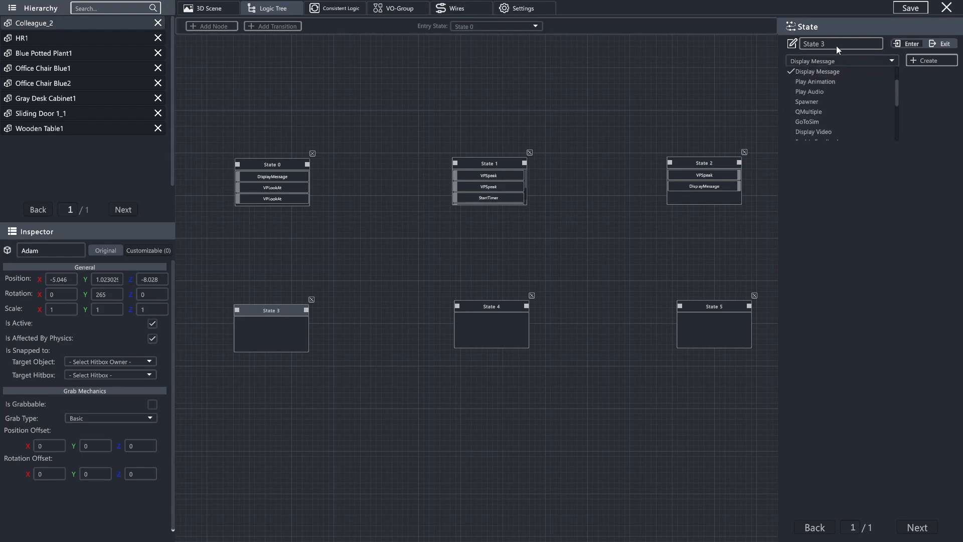
pyautogui.scroll(-2, 835, 110)
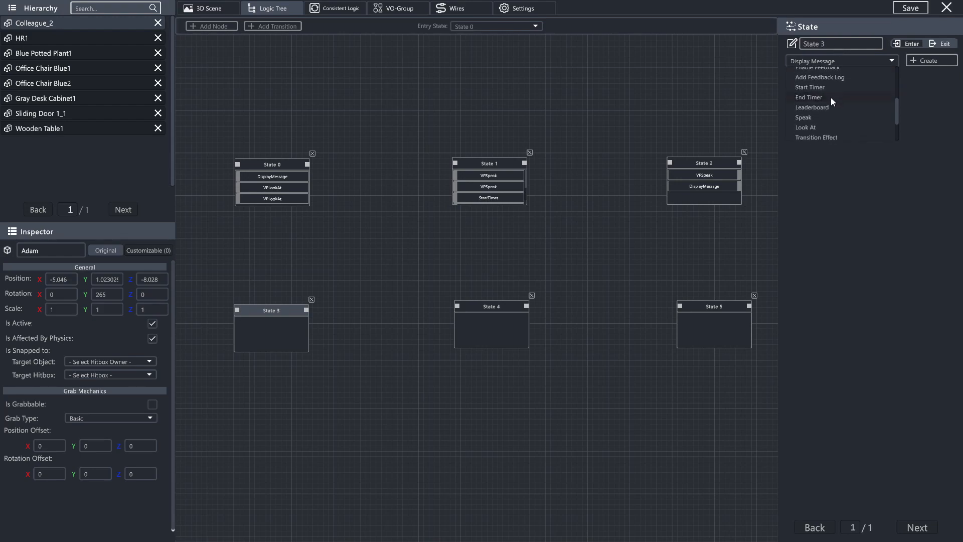
pyautogui.click(823, 113)
pyautogui.click(934, 61)
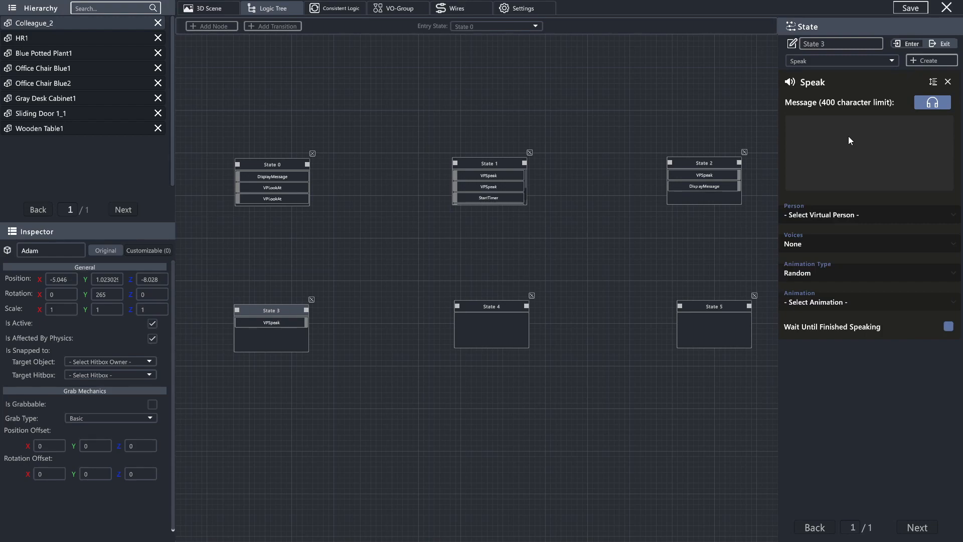
pyautogui.write('Why is everyone so nosey around here? Why don')
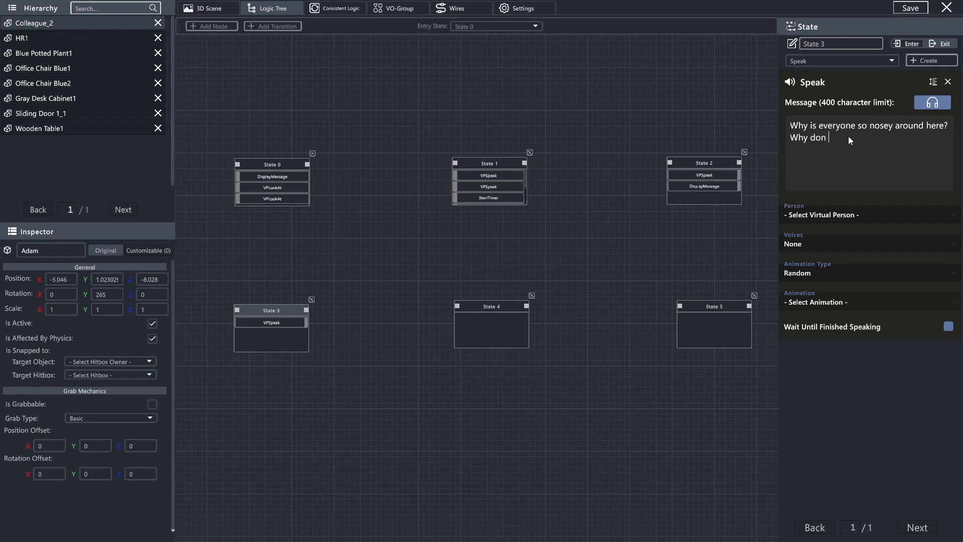
pyautogui.press('BackSpace')
pyautogui.write('t')
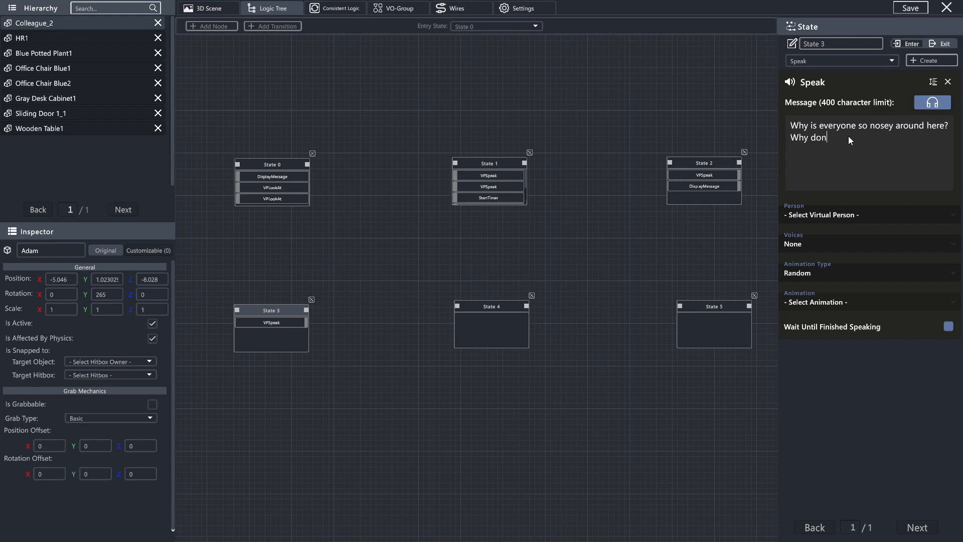
pyautogui.write(' you take a hike?')
# - Assign State 3's Speak action to Colleague_2 with the voice Joey and enable Wait Until Finished Speaking
pyautogui.click(827, 215)
pyautogui.click(829, 241)
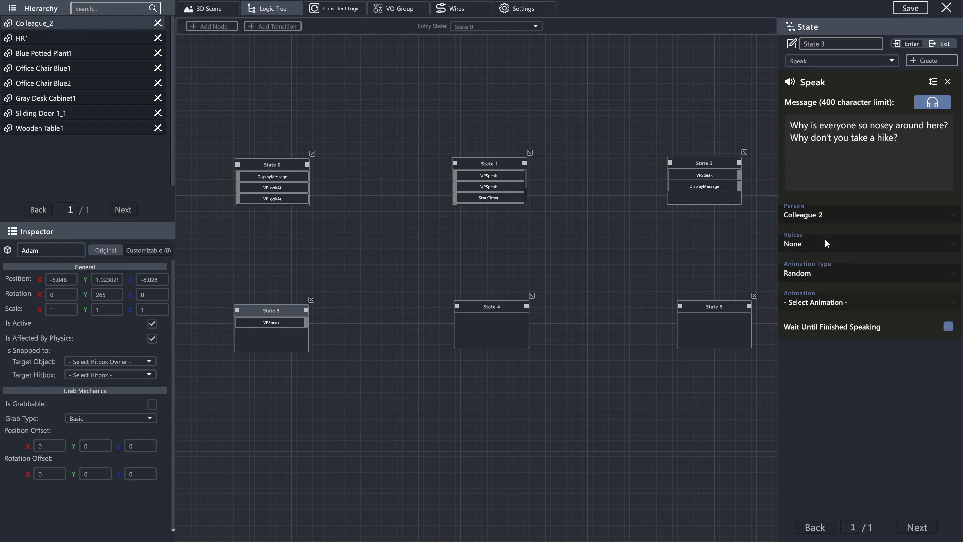
pyautogui.click(825, 242)
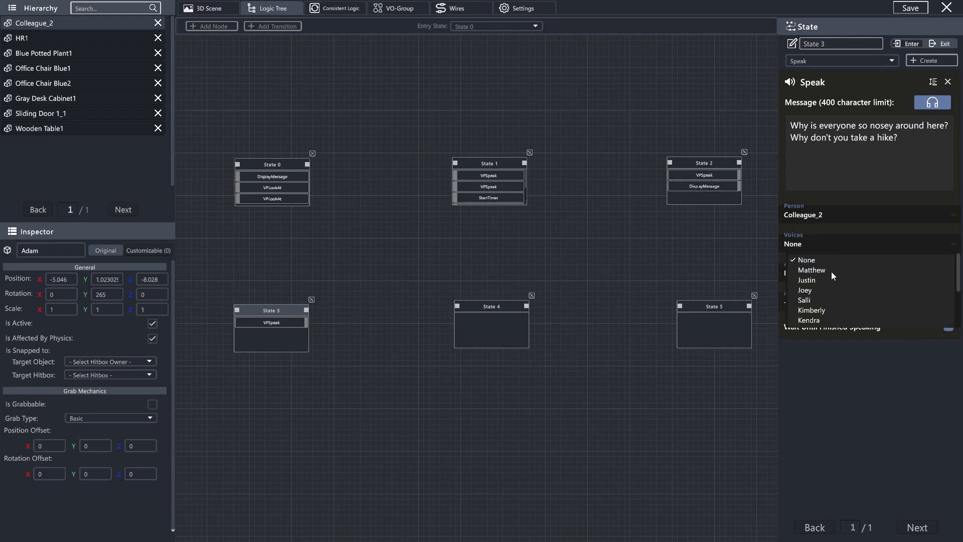
pyautogui.click(811, 290)
pyautogui.click(947, 326)
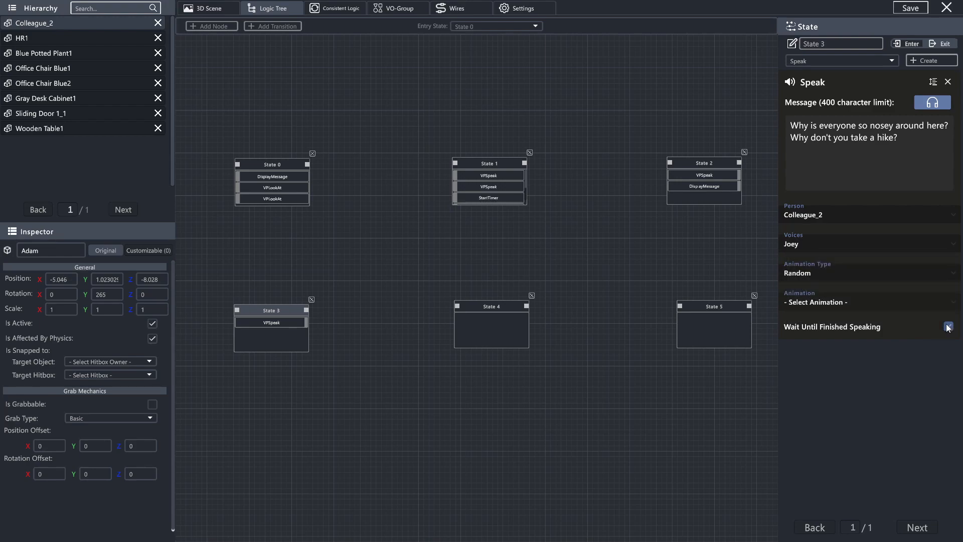
# - Add a Display and Spoken message to State 3's Exit actions with the text "How would you respond?" and the voice Kendra
pyautogui.click(834, 62)
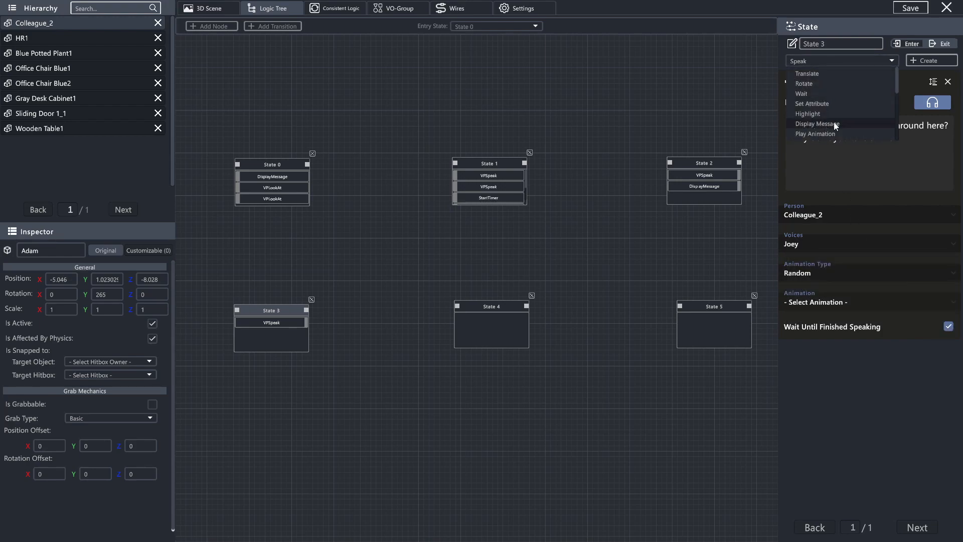
pyautogui.click(818, 125)
pyautogui.click(928, 60)
pyautogui.scroll(-2, 858, 356)
pyautogui.click(859, 472)
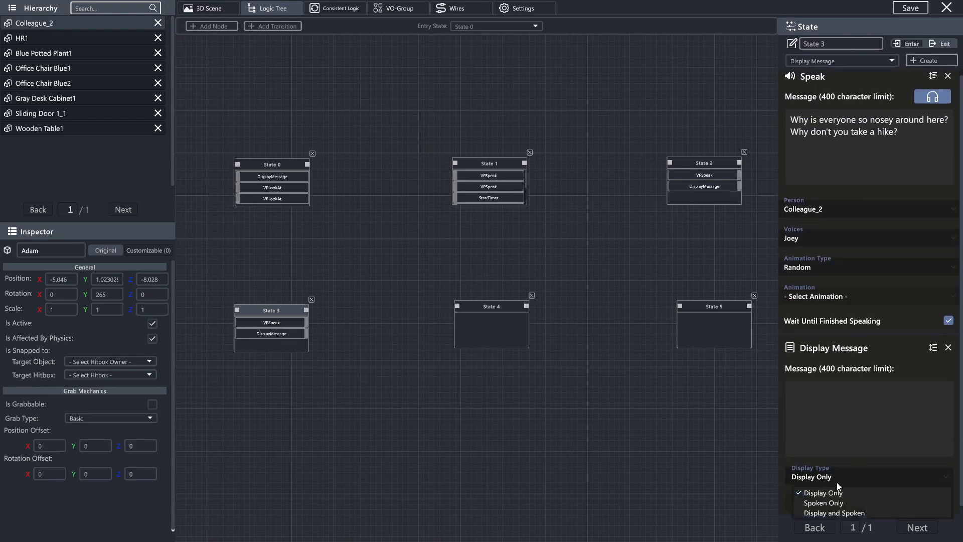
pyautogui.click(828, 508)
pyautogui.click(831, 505)
pyautogui.click(831, 474)
pyautogui.click(834, 414)
pyautogui.write('How would you respond?')
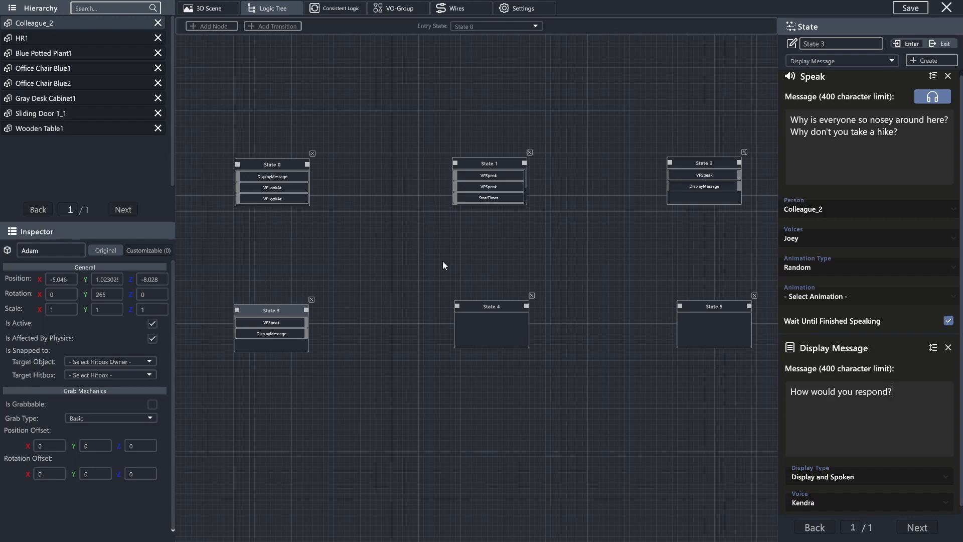
# - Copy the text of State 2's Speak message, and delete the Speak and Display Message actions from its Exit actions
pyautogui.doubleClick(476, 306)
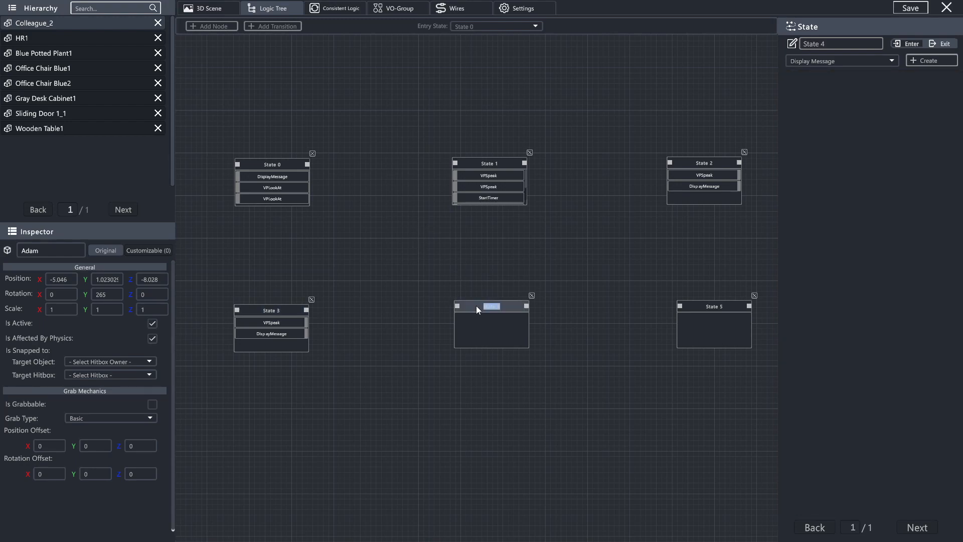
pyautogui.doubleClick(250, 308)
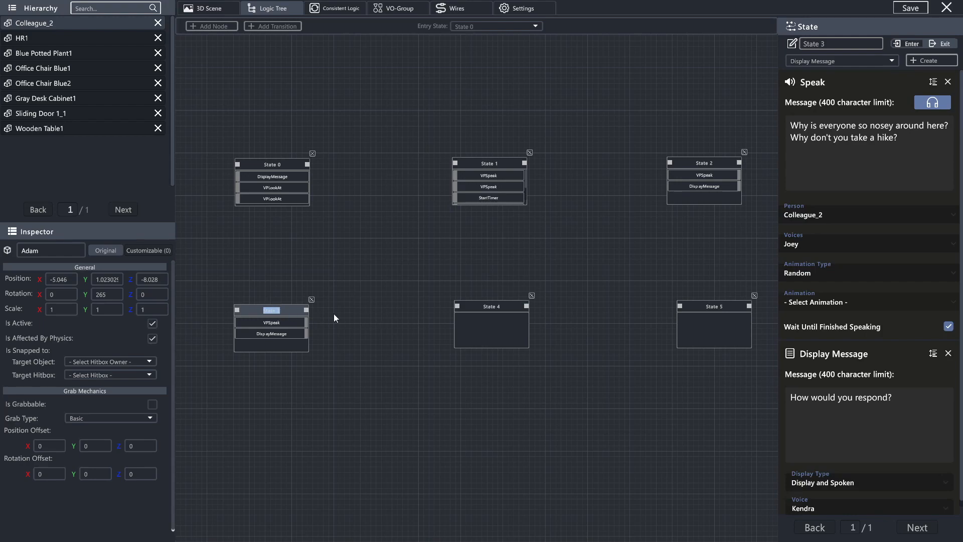
pyautogui.doubleClick(686, 162)
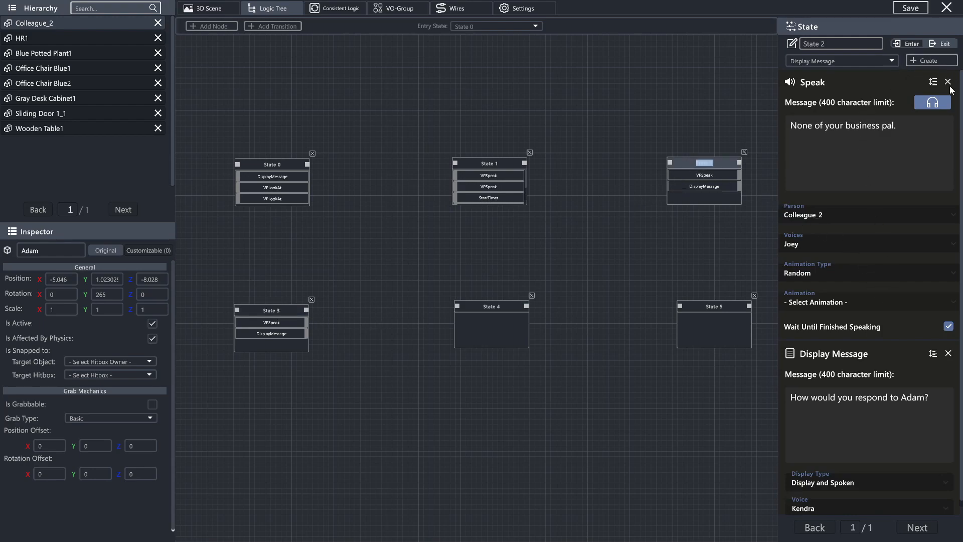
pyautogui.press('Tab')
pyautogui.hotkey('ctrl', 'c')
pyautogui.press('BackSpace')
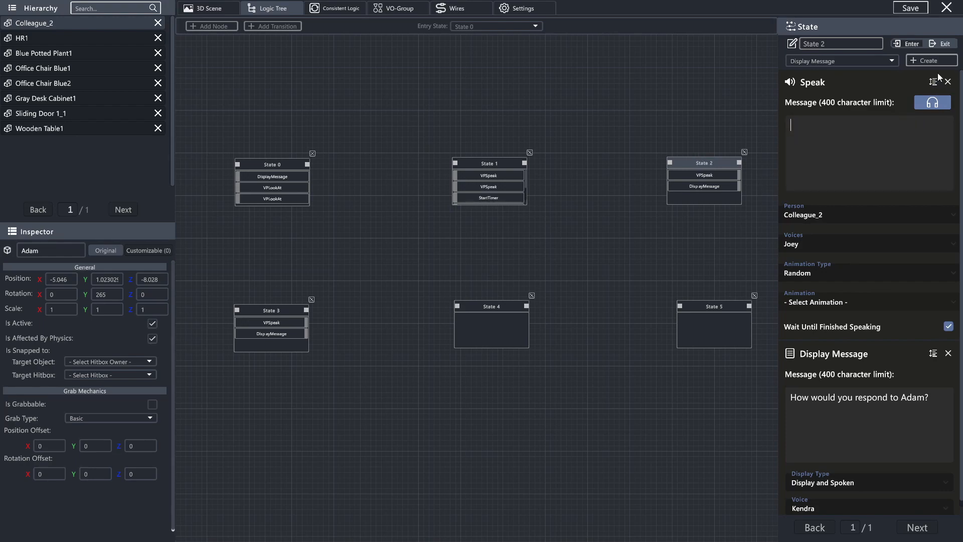
pyautogui.click(949, 81)
pyautogui.click(948, 81)
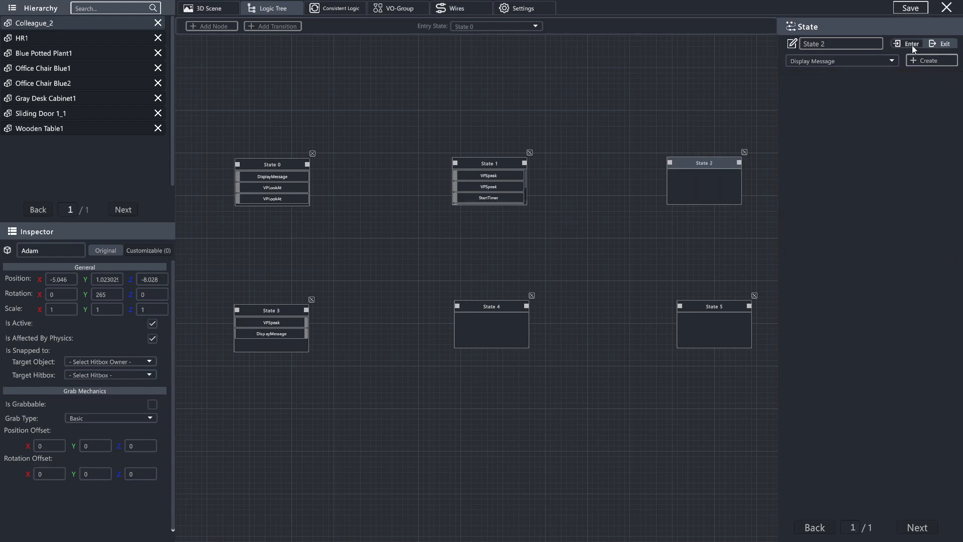
# - Add a Speak action to State 2's Enter actions with the message "None of your business pal."
pyautogui.click(863, 60)
pyautogui.scroll(-4, 838, 118)
pyautogui.scroll(3, 835, 99)
pyautogui.scroll(2, 833, 116)
pyautogui.scroll(-7, 830, 101)
pyautogui.scroll(-7, 805, 86)
pyautogui.click(809, 105)
pyautogui.click(928, 60)
pyautogui.hotkey('ctrl', 'v')
# - Add a Display Message to State 2's Enter actions, and set the Speak action to Colleague_2, voice Joey, with Wait Until Finished Speaking enabled
pyautogui.click(865, 61)
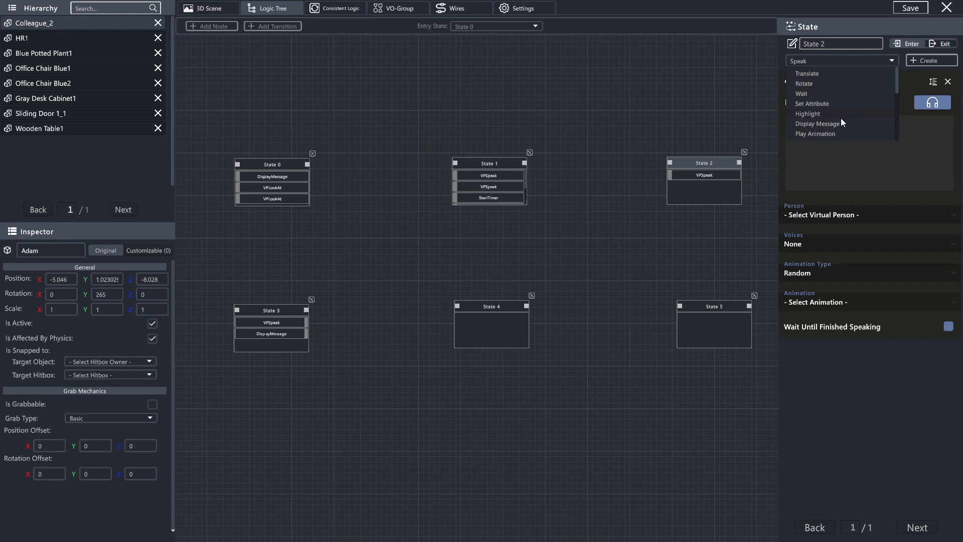
pyautogui.click(837, 125)
pyautogui.click(929, 60)
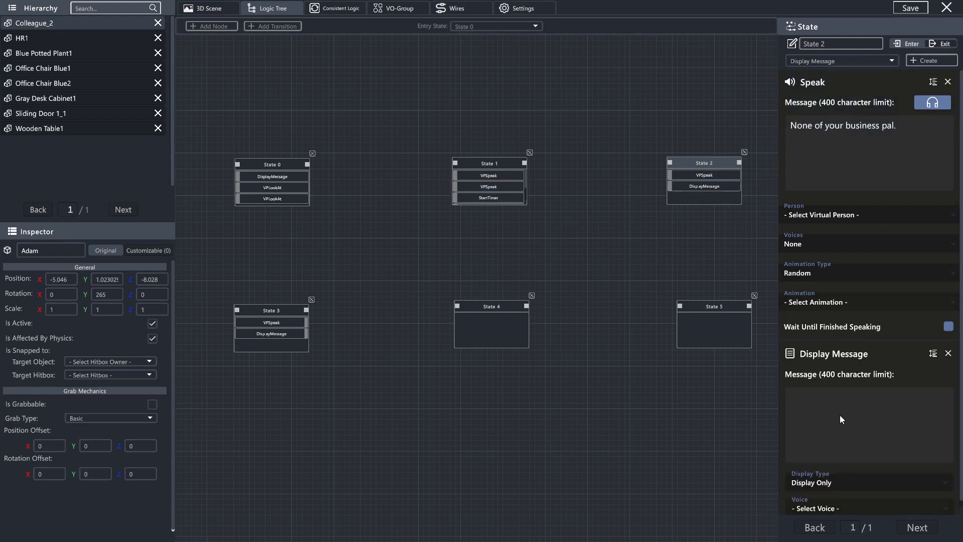
pyautogui.click(842, 215)
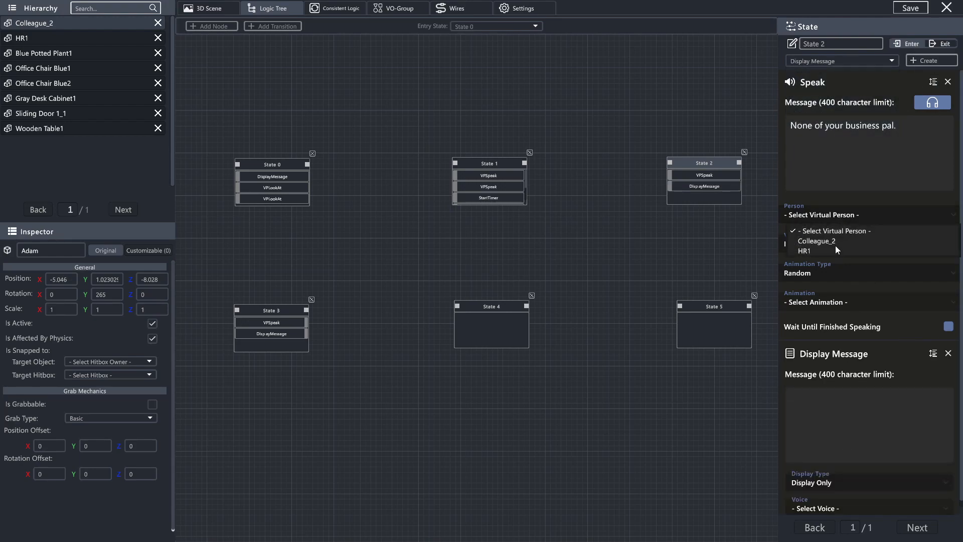
pyautogui.click(826, 242)
pyautogui.click(823, 243)
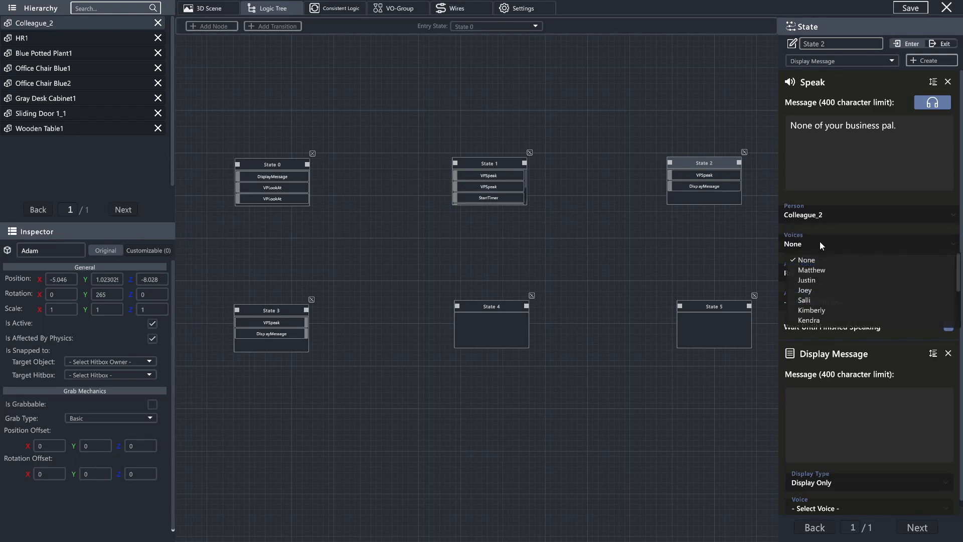
pyautogui.click(828, 293)
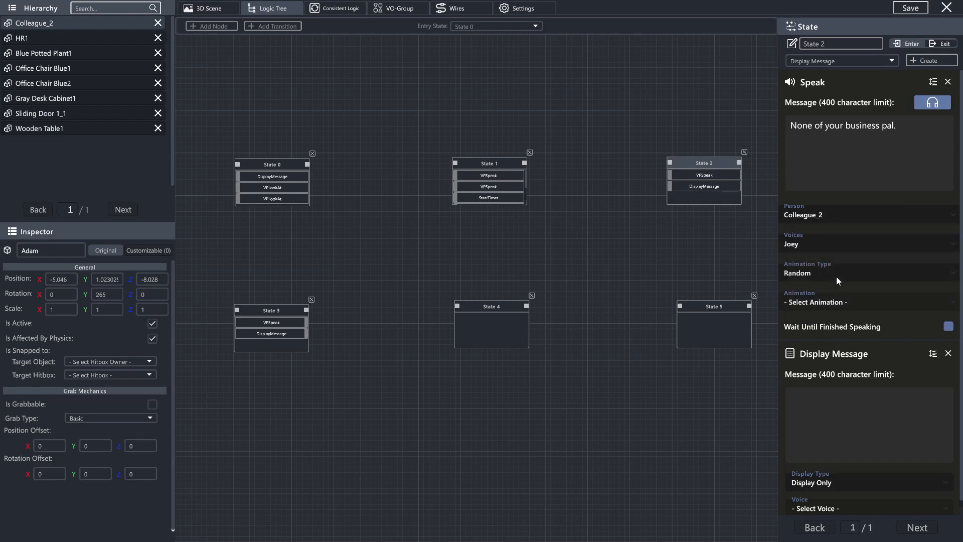
pyautogui.scroll(-3, 898, 381)
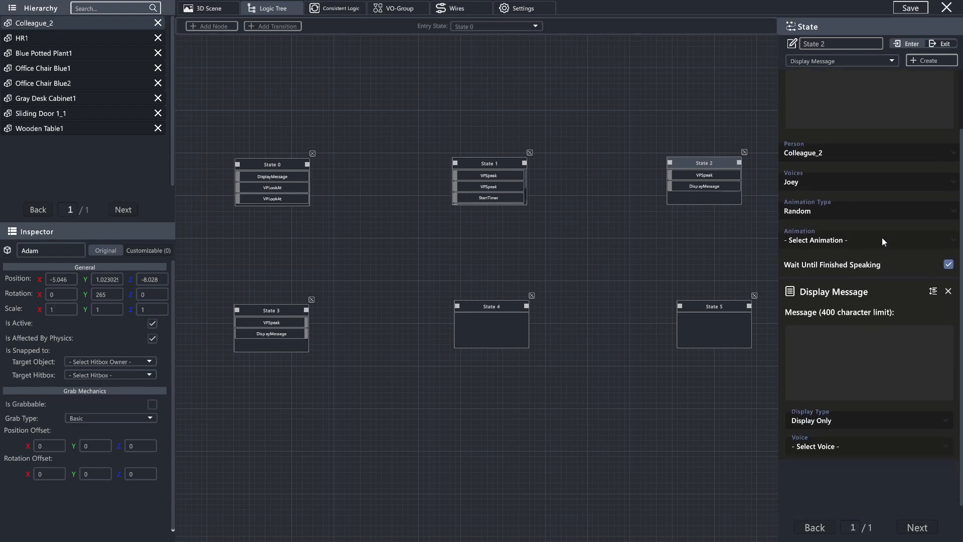
# - Make State 2's Display Message ask how the learner would respond to the colleague by first name, set to Display and Spoken with voice Kendra
pyautogui.click(832, 432)
pyautogui.write('How would you respond to Adam?')
pyautogui.click(839, 480)
pyautogui.click(854, 514)
pyautogui.click(848, 502)
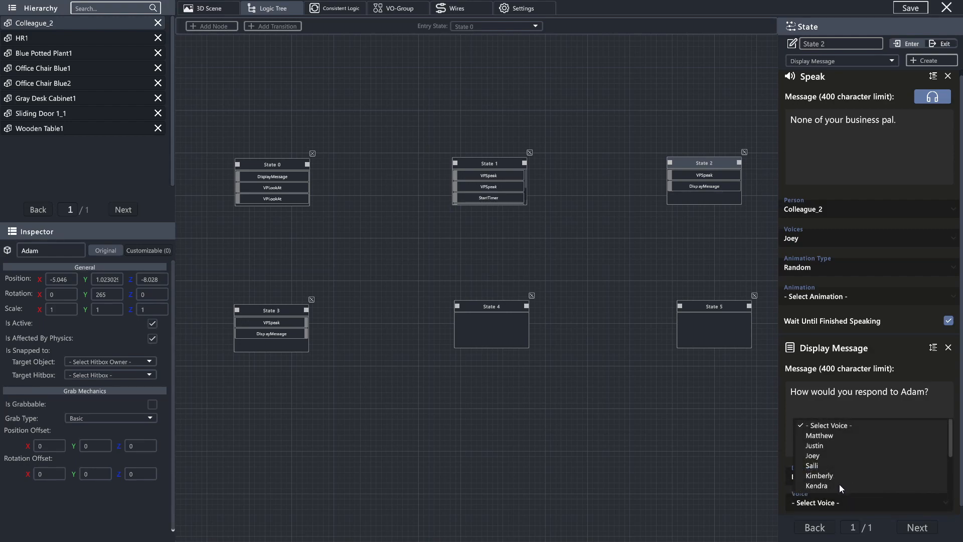
pyautogui.click(816, 486)
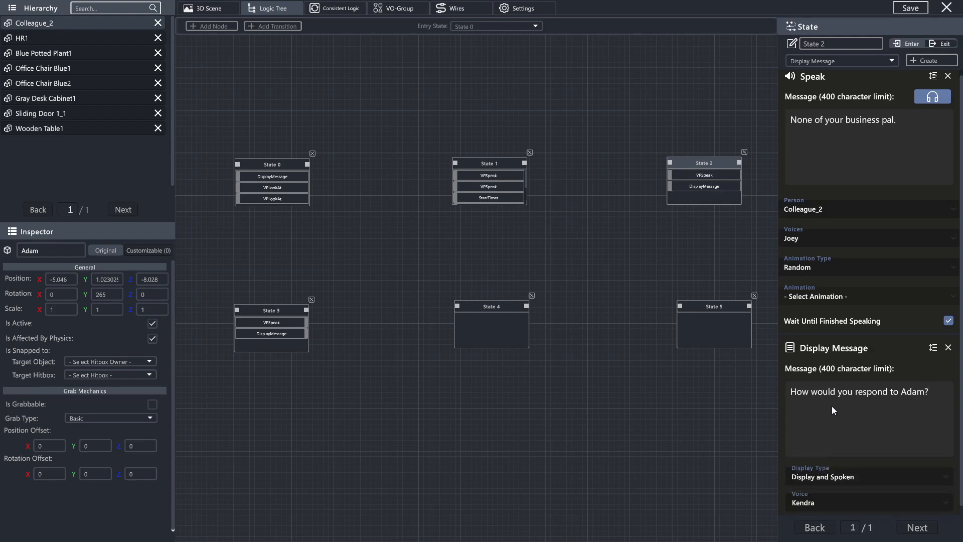
# - Copy the text of State 3's Speak message and delete the Speak action from its Exit actions
pyautogui.click(262, 312)
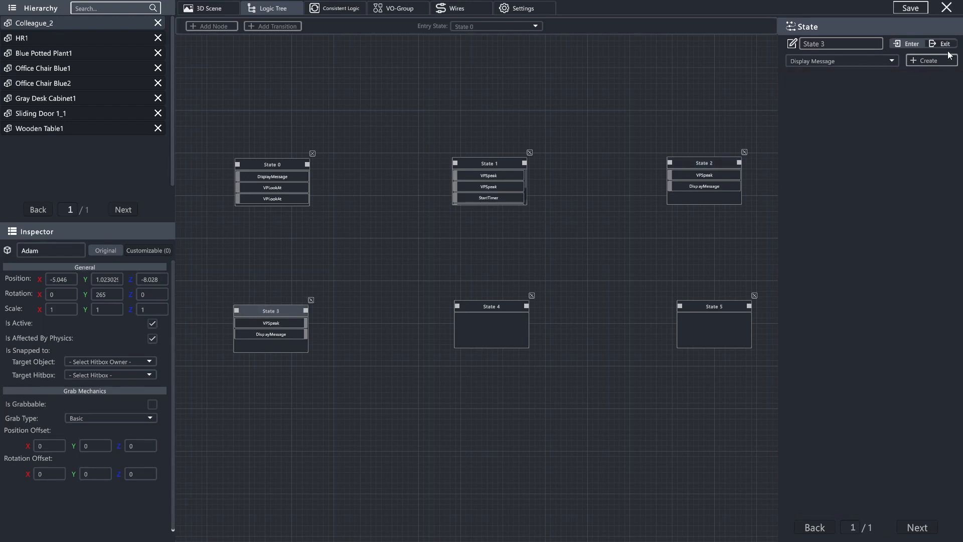
pyautogui.click(929, 145)
pyautogui.hotkey('ctrl', 'c')
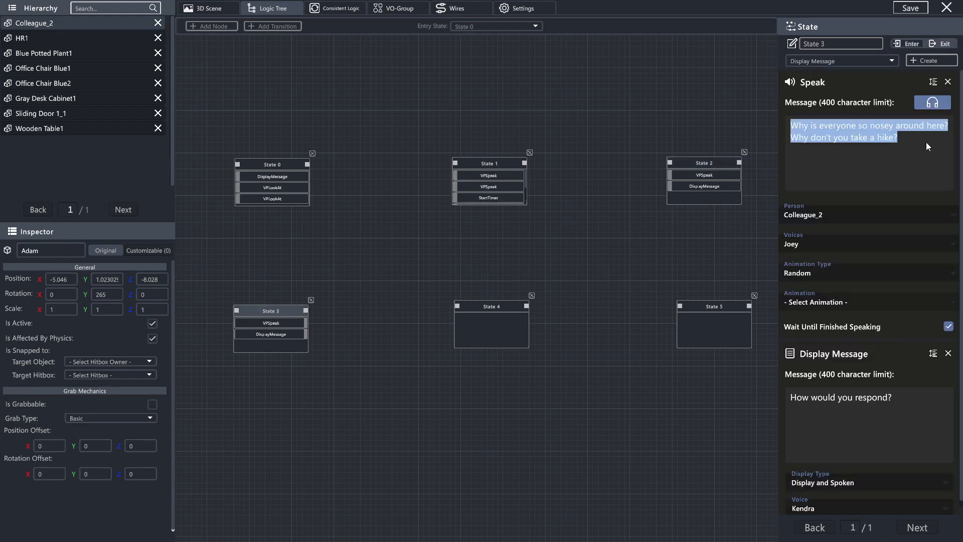
pyautogui.click(949, 81)
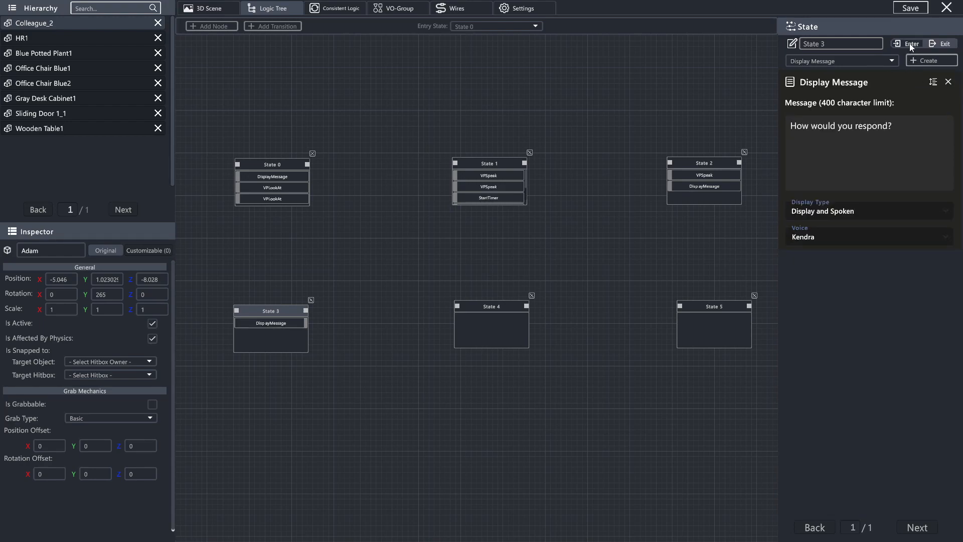
# - Add a Speak action to State 3's Enter actions with the message "Why is everyone so nosey around here? Why don't you take a hike?"
pyautogui.click(871, 61)
pyautogui.scroll(-5, 837, 100)
pyautogui.click(804, 112)
pyautogui.click(932, 61)
pyautogui.hotkey('ctrl', 'v')
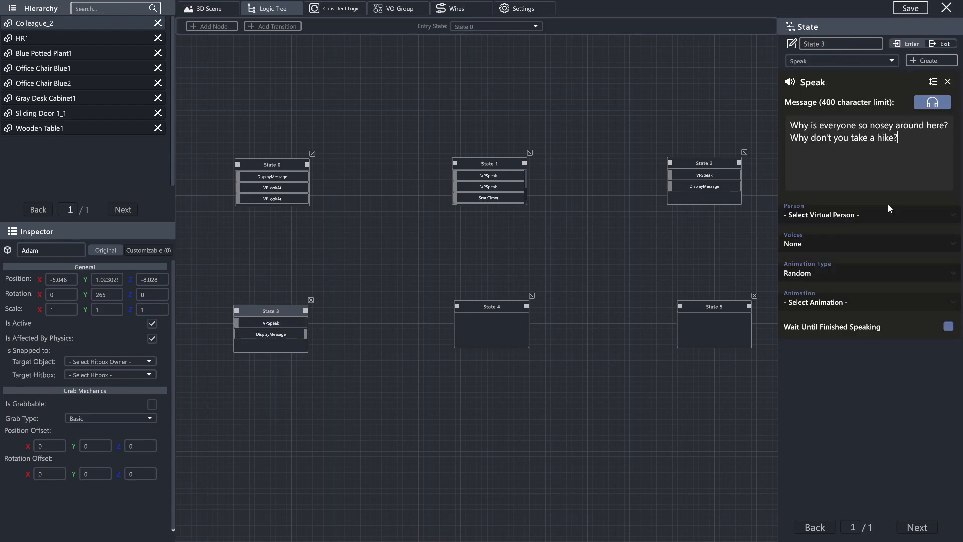
# - Assign State 3's Enter Speak action to Colleague_2 with the voice Joey and enable Wait Until Finished Speaking
pyautogui.click(864, 214)
pyautogui.click(818, 242)
pyautogui.click(818, 242)
pyautogui.click(814, 285)
pyautogui.click(948, 327)
# - Add a Display Message to State 3's Enter actions, set to Display and Spoken with the voice Kendra
pyautogui.click(860, 65)
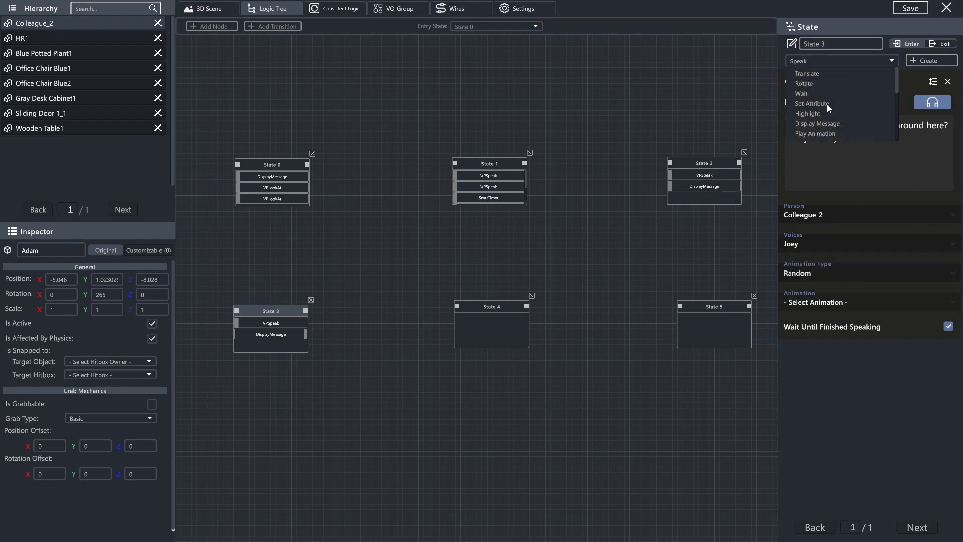
pyautogui.click(827, 120)
pyautogui.click(940, 62)
pyautogui.click(835, 474)
pyautogui.click(835, 519)
pyautogui.click(833, 509)
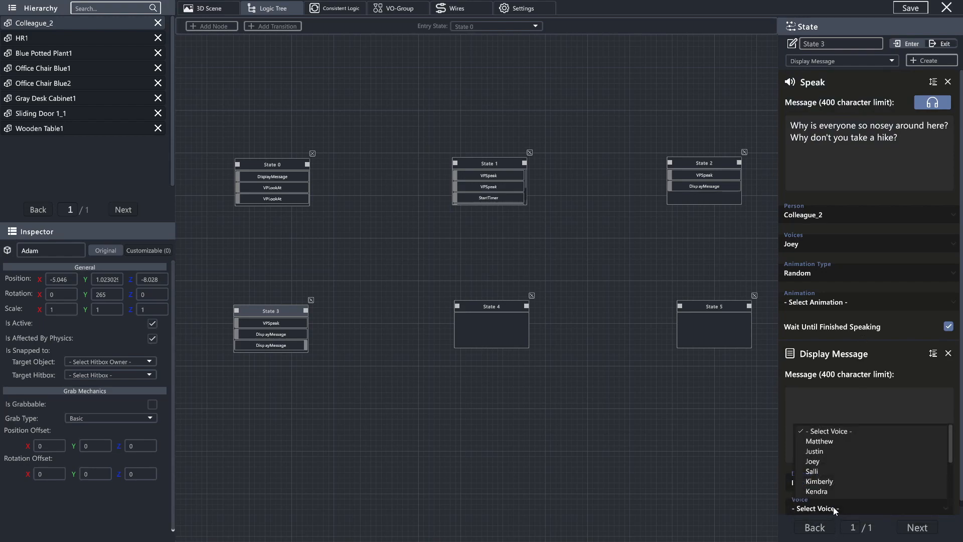
pyautogui.click(831, 492)
# - Clear the "How would you respond?" text from State 3's Exit actions, delete that Display Message, and return to the Enter actions
pyautogui.click(939, 44)
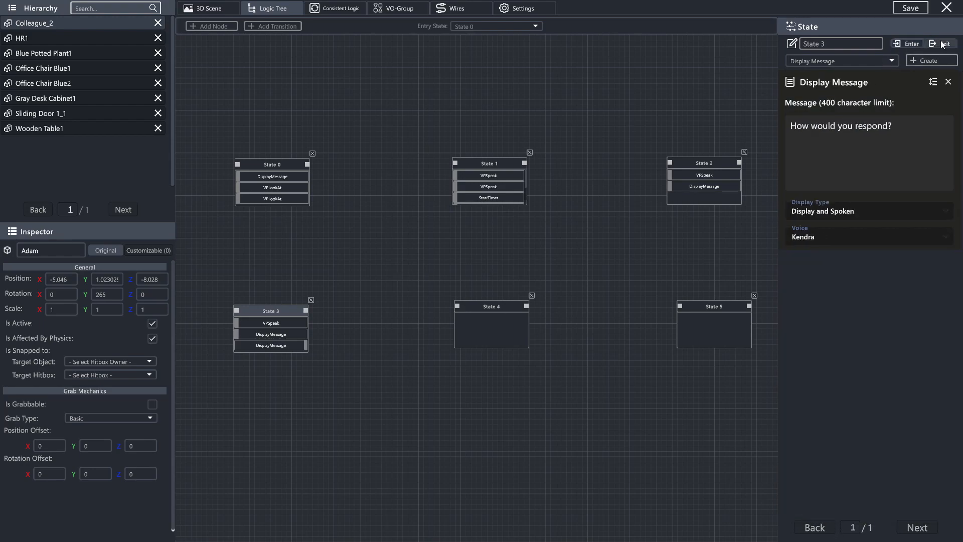
pyautogui.tripleClick(868, 128)
pyautogui.press('BackSpace')
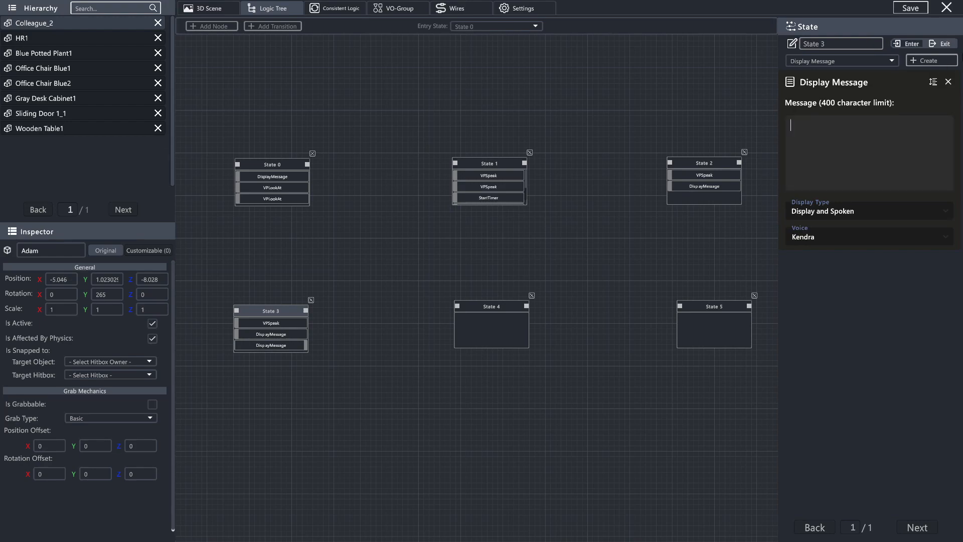
pyautogui.click(949, 81)
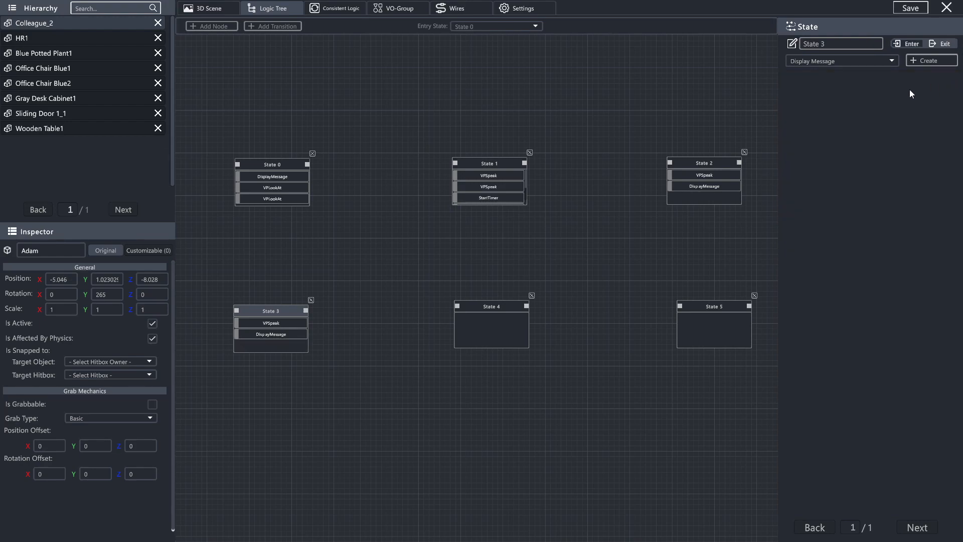
pyautogui.click(907, 43)
pyautogui.scroll(-2, 848, 301)
pyautogui.scroll(3, 843, 246)
# - Add a Speak action to State 4's Enter actions with the message "Actually, I think you should stay. I would like a third party to be present."
pyautogui.click(491, 306)
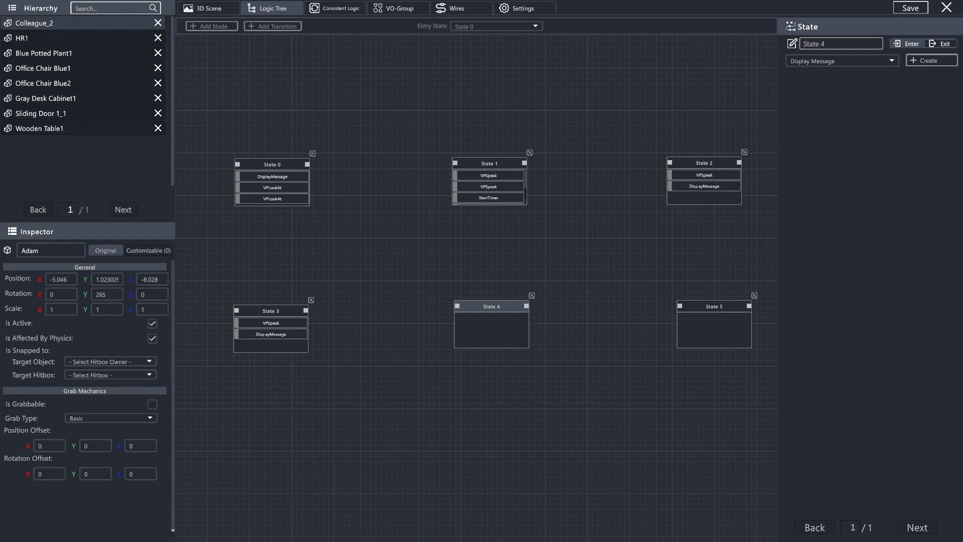
pyautogui.click(858, 61)
pyautogui.scroll(-5, 813, 120)
pyautogui.scroll(3, 835, 119)
pyautogui.scroll(3, 841, 115)
pyautogui.scroll(-8, 847, 123)
pyautogui.click(806, 102)
pyautogui.click(931, 61)
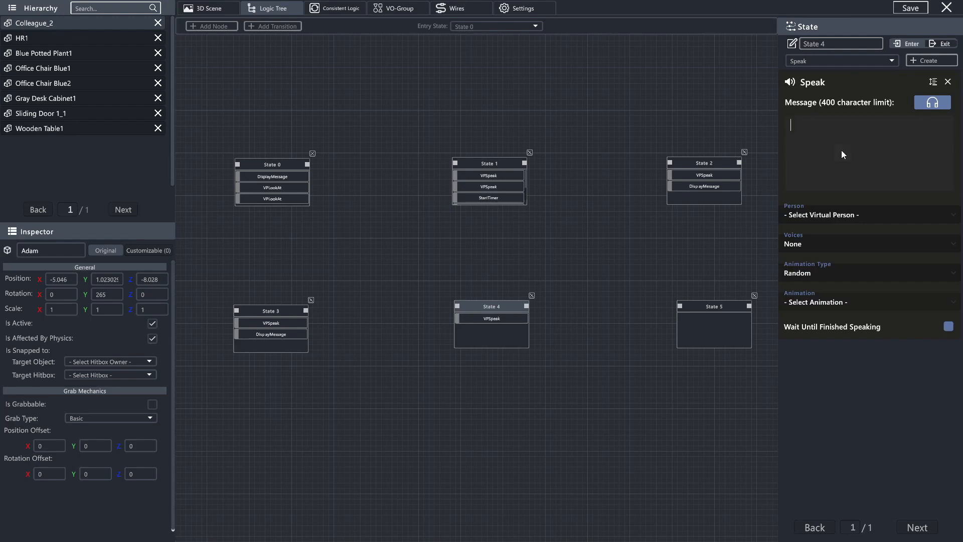
pyautogui.write('Actually, I think you should stay')
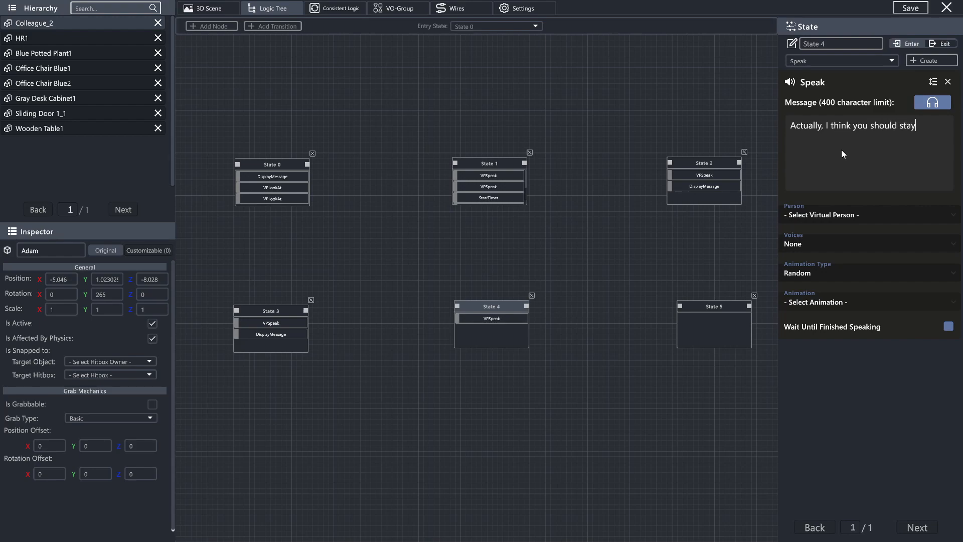
pyautogui.write('. I would like a third party to be present.')
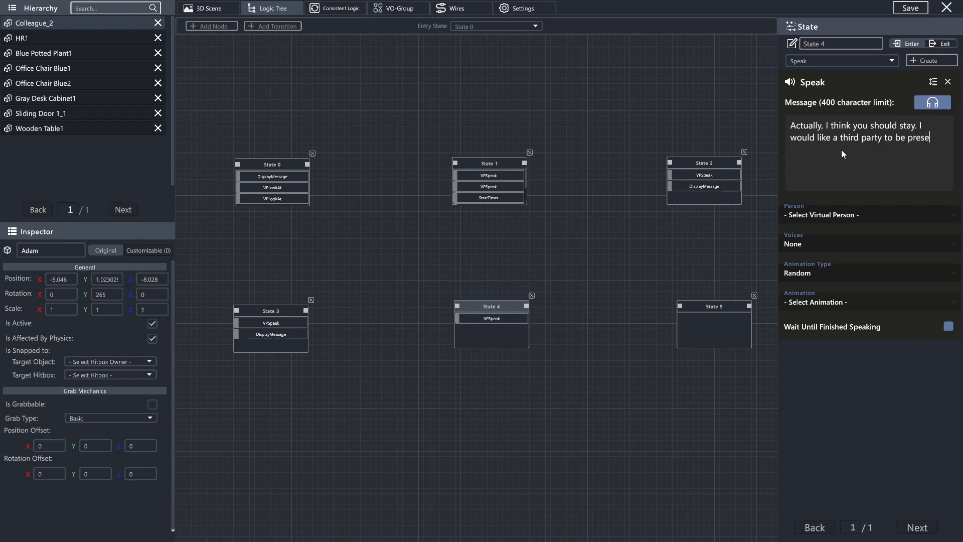
# - Assign State 4's Speak action to HR1 with the voice Justin and enable Wait Until Finished Speaking
pyautogui.click(853, 211)
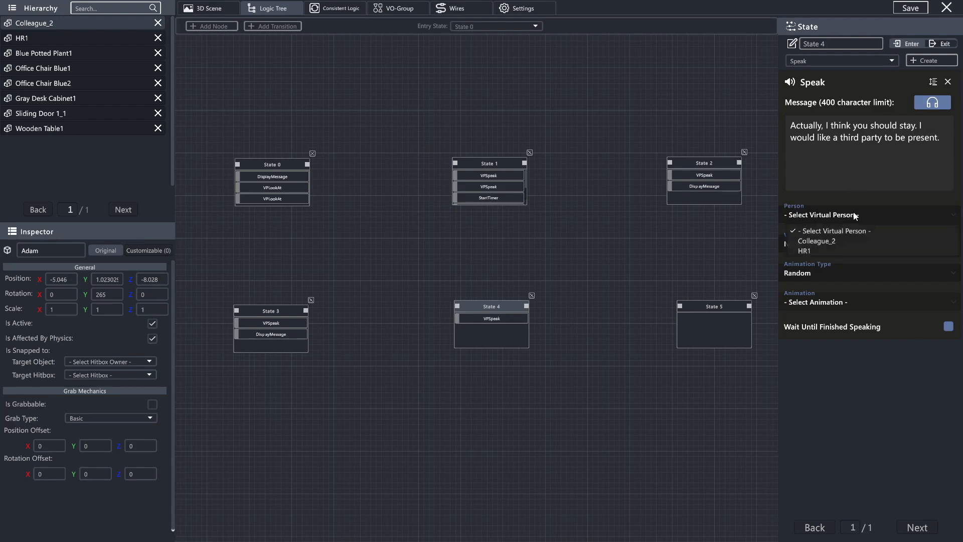
pyautogui.click(842, 251)
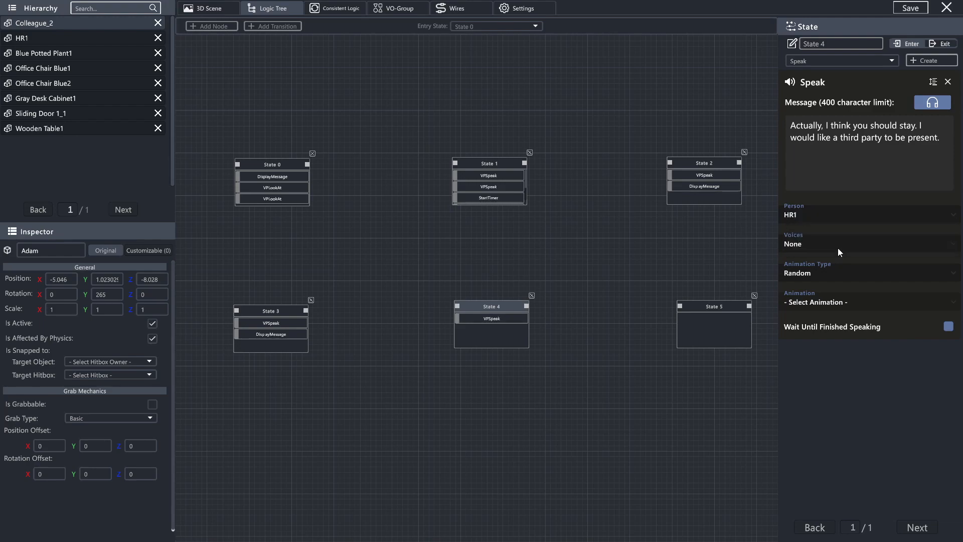
pyautogui.click(838, 247)
pyautogui.click(824, 279)
# - Add a Display and Spoken message to State 4's Enter actions with the text "What is your response?" and the voice Kendra
pyautogui.click(863, 61)
pyautogui.click(857, 124)
pyautogui.click(933, 61)
pyautogui.click(795, 422)
pyautogui.write('Wh')
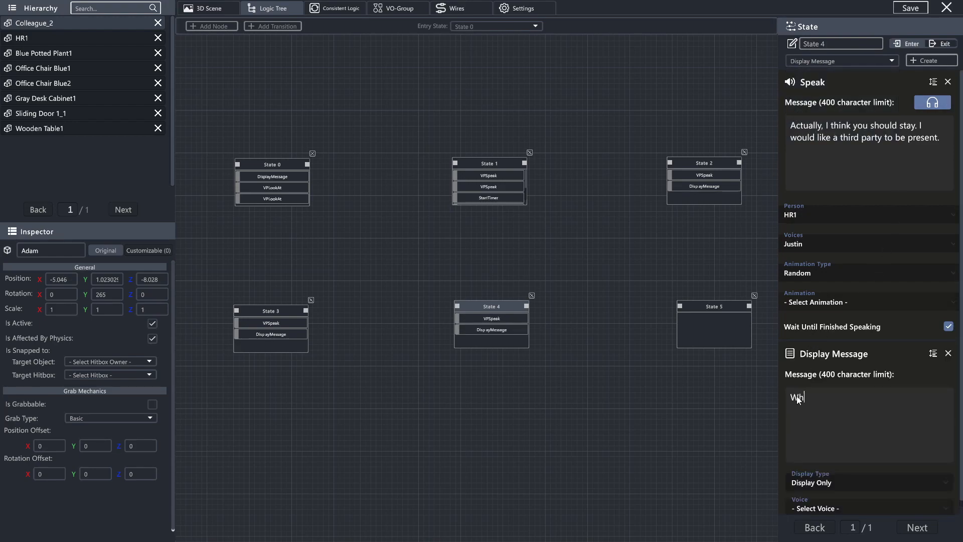
pyautogui.write('at is your response?')
pyautogui.scroll(-1, 884, 405)
pyautogui.scroll(1, 885, 406)
pyautogui.click(843, 479)
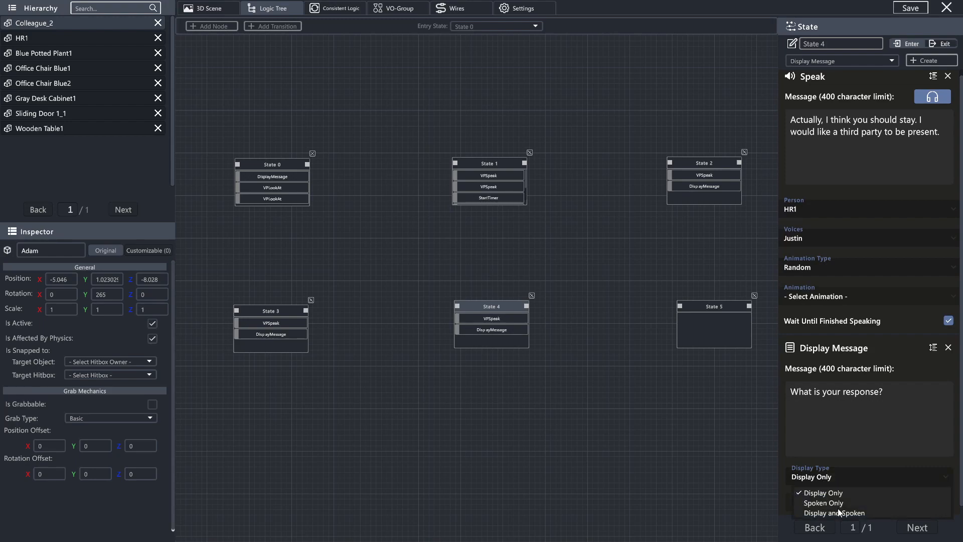
pyautogui.click(837, 509)
pyautogui.click(834, 506)
pyautogui.click(844, 484)
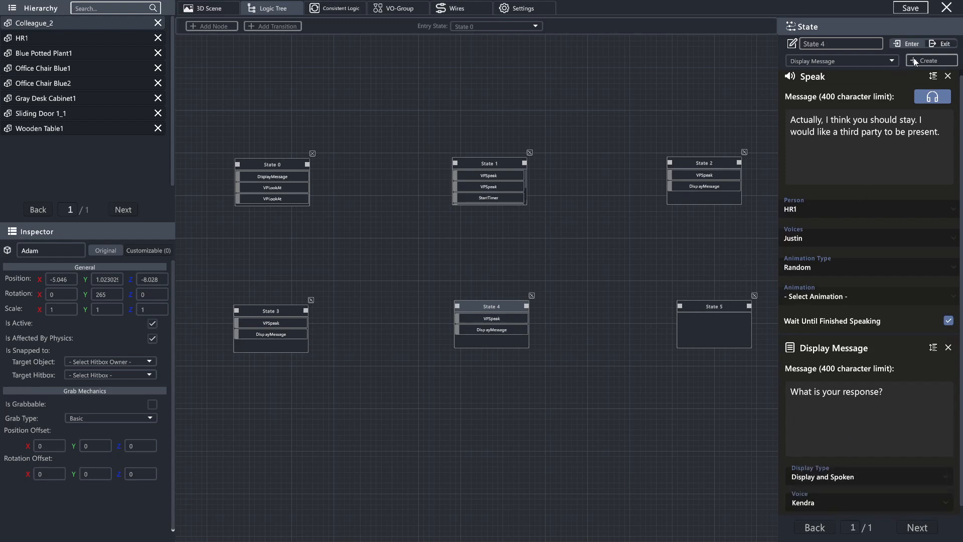
# - Add an End Timer action to State 4's Exit actions and set its timer to Resolution Timer
pyautogui.click(933, 44)
pyautogui.click(853, 58)
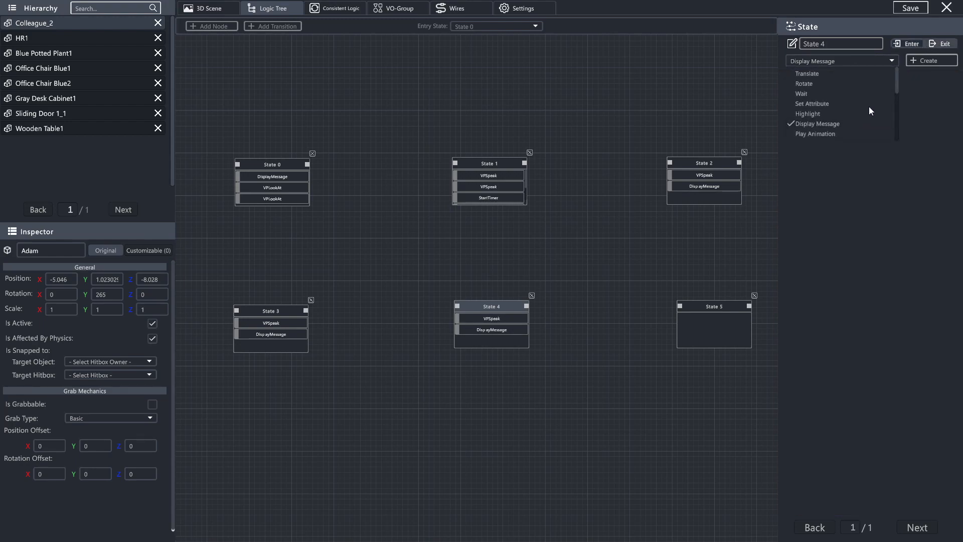
pyautogui.scroll(-3, 837, 113)
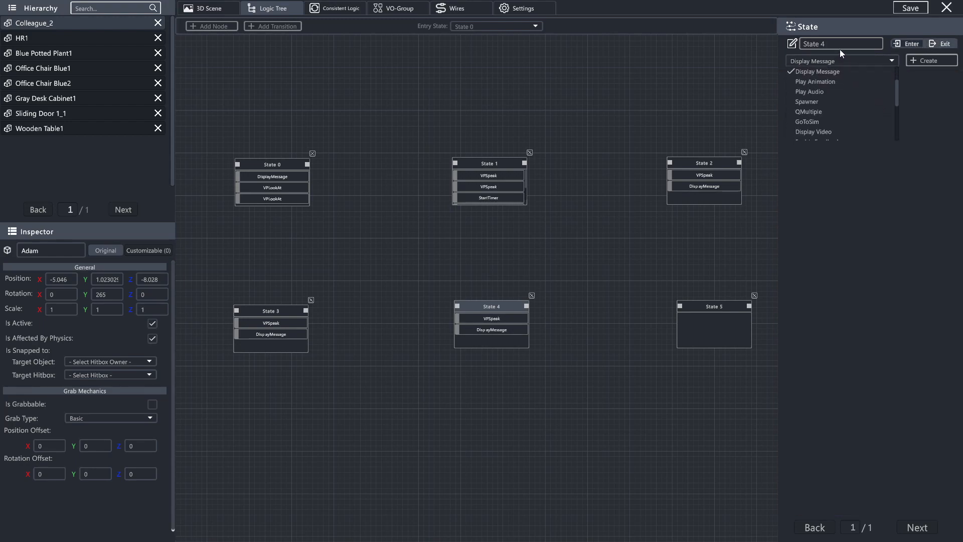
pyautogui.scroll(-2, 839, 116)
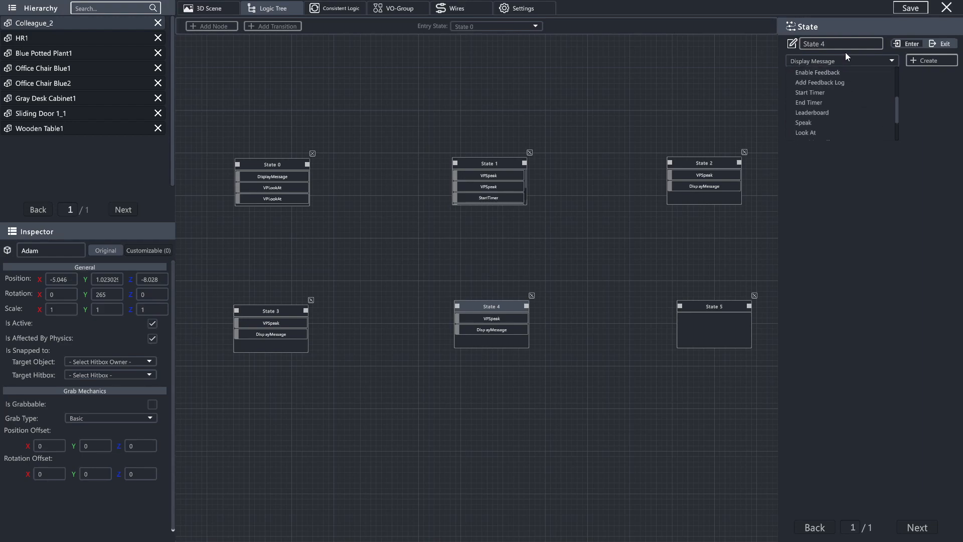
pyautogui.click(816, 121)
pyautogui.click(935, 61)
pyautogui.click(855, 105)
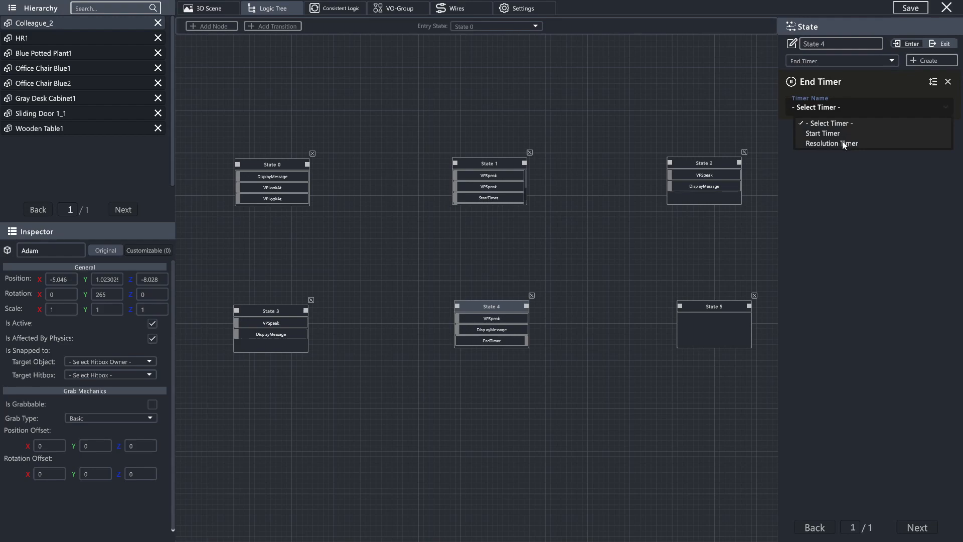
pyautogui.click(844, 144)
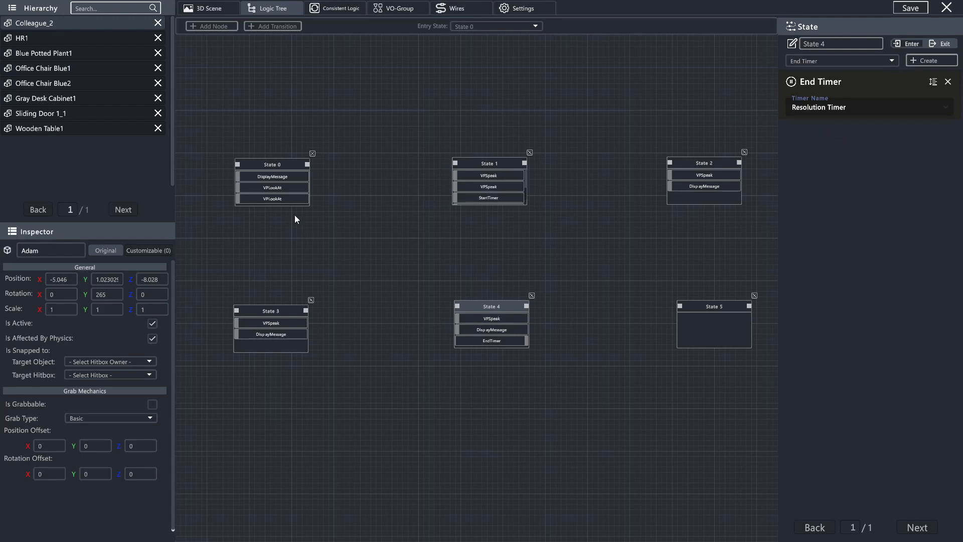
# - Add an Enable Feedback action to State 5's Enter actions
pyautogui.doubleClick(257, 164)
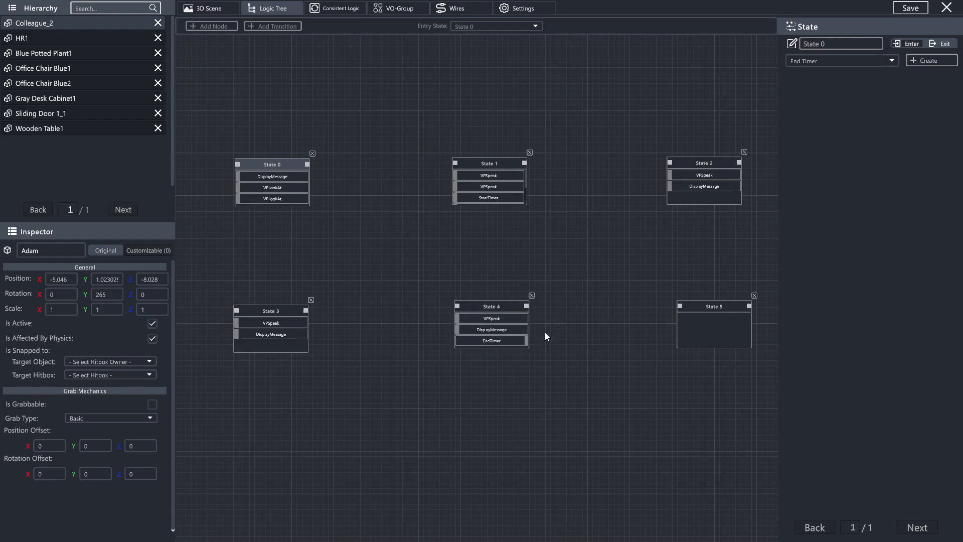
pyautogui.click(699, 306)
pyautogui.click(852, 60)
pyautogui.scroll(-3, 845, 100)
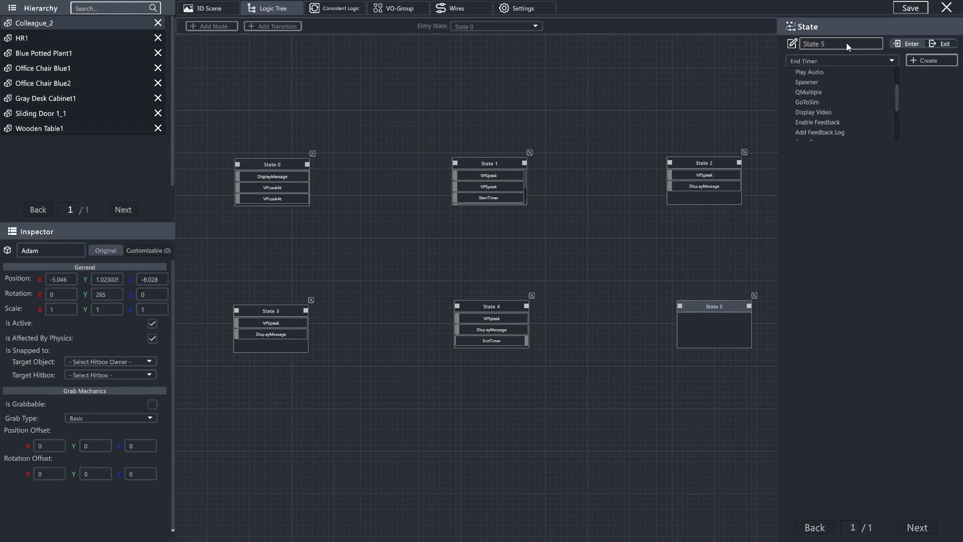
pyautogui.click(827, 104)
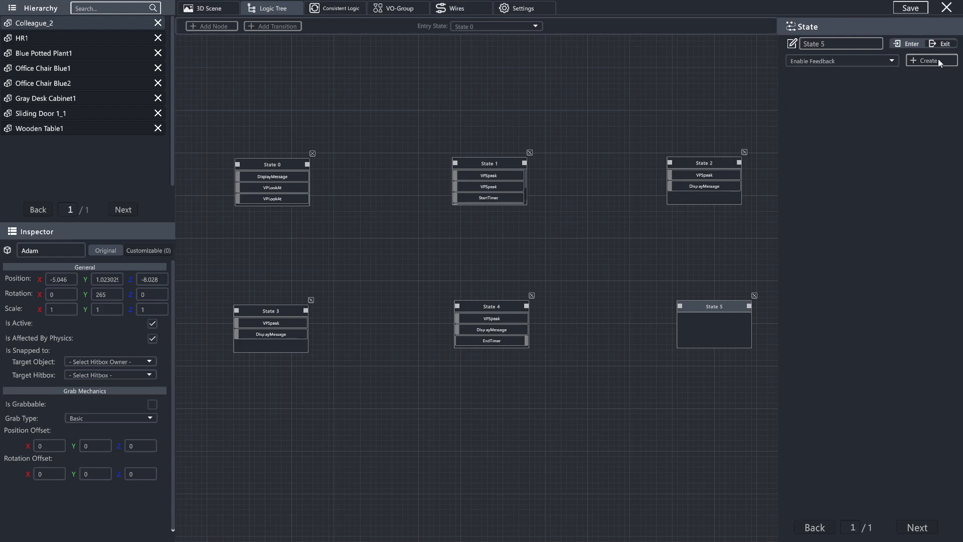
pyautogui.click(939, 60)
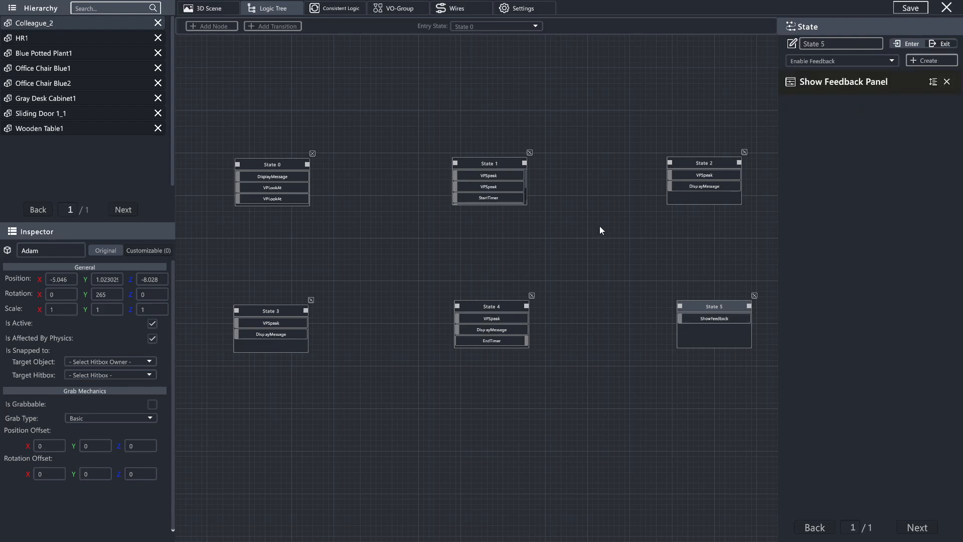